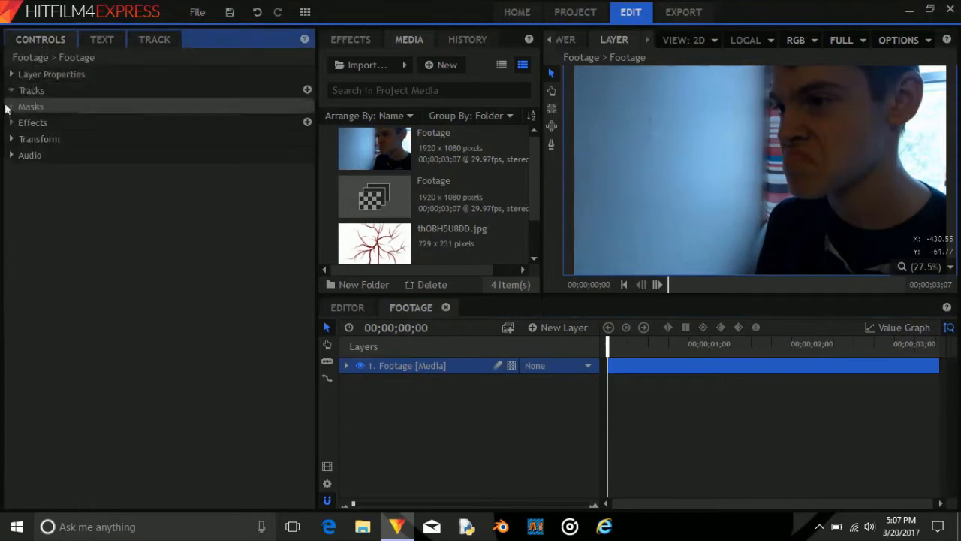
- Add a tracker to the Footage layer and set its type to Double Points
{"action": "left_click", "coordinate": [308, 90]}
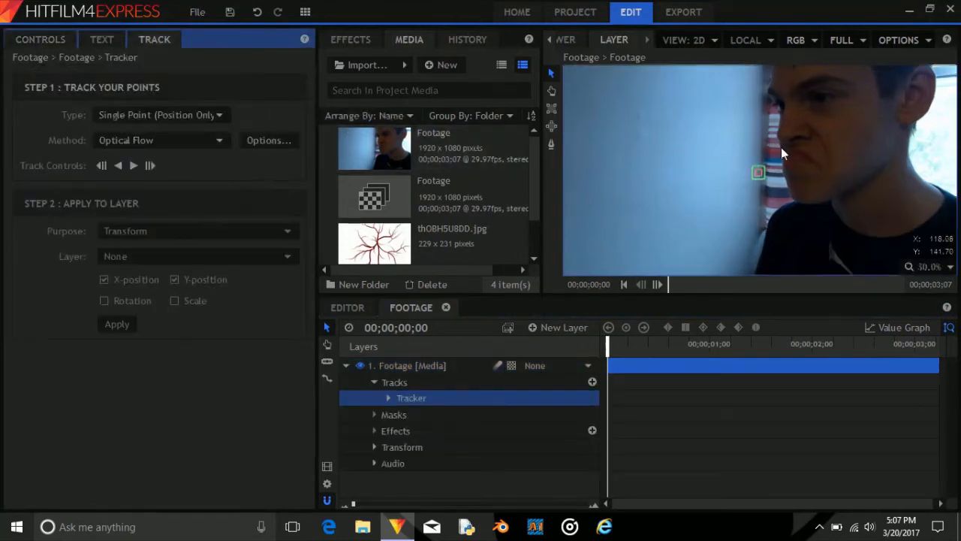
{"action": "left_click", "coordinate": [162, 114]}
{"action": "left_click", "coordinate": [167, 145]}
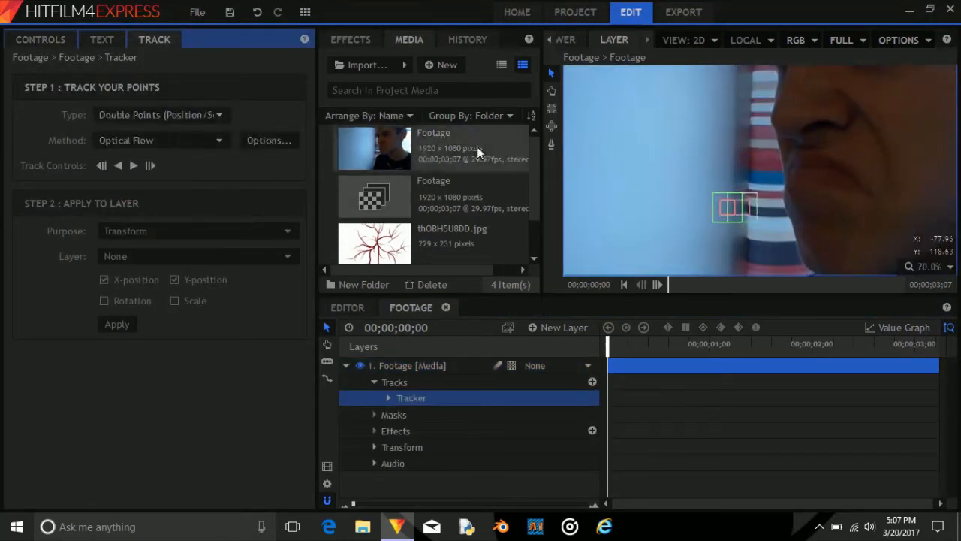
- Place one tracking point over the nostril and enlarge its feature and search boxes to cover it
{"action": "left_click_drag", "start_coordinate": [751, 202], "coordinate": [843, 106]}
{"action": "left_click_drag", "start_coordinate": [908, 137], "coordinate": [864, 172]}
{"action": "scroll", "coordinate": [841, 162], "scroll_direction": "up", "scroll_amount": 4}
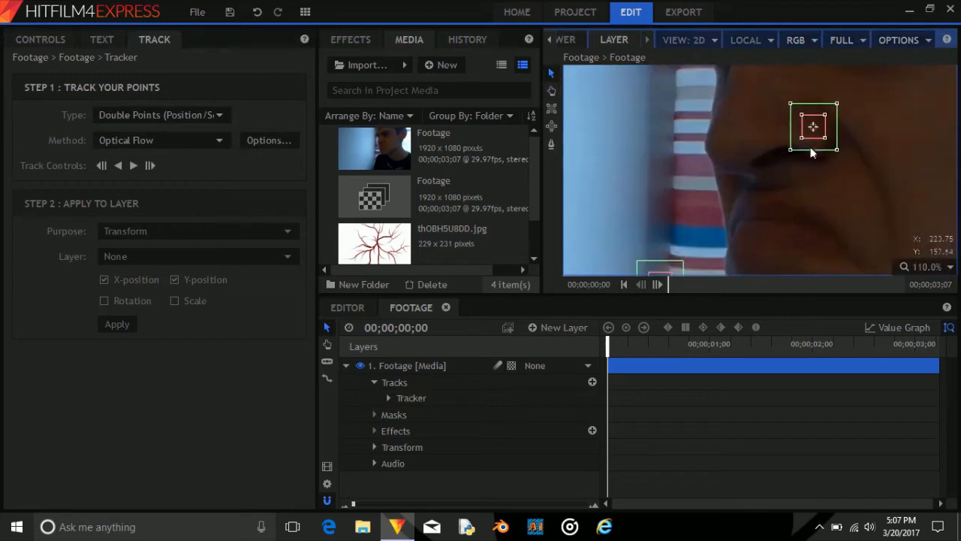
{"action": "left_click_drag", "start_coordinate": [812, 137], "coordinate": [829, 188]}
- Place the other tracking point over the eye nearest the camera and enlarge its boxes around the eye
{"action": "left_click", "coordinate": [673, 261]}
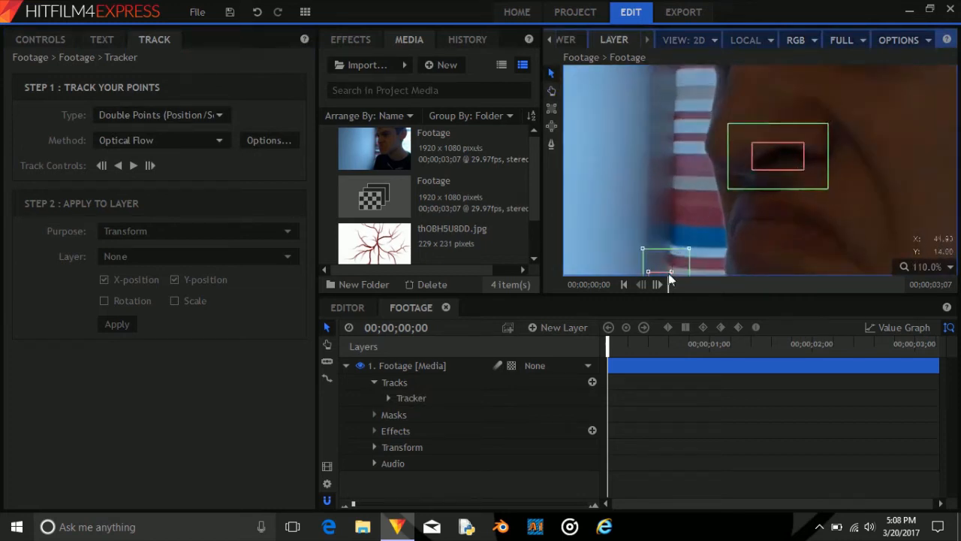
{"action": "left_click_drag", "start_coordinate": [667, 275], "coordinate": [771, 154]}
{"action": "left_click_drag", "start_coordinate": [755, 149], "coordinate": [796, 166]}
- Fit the whole frame in view and track both points forward through the clip
{"action": "left_click", "coordinate": [914, 270]}
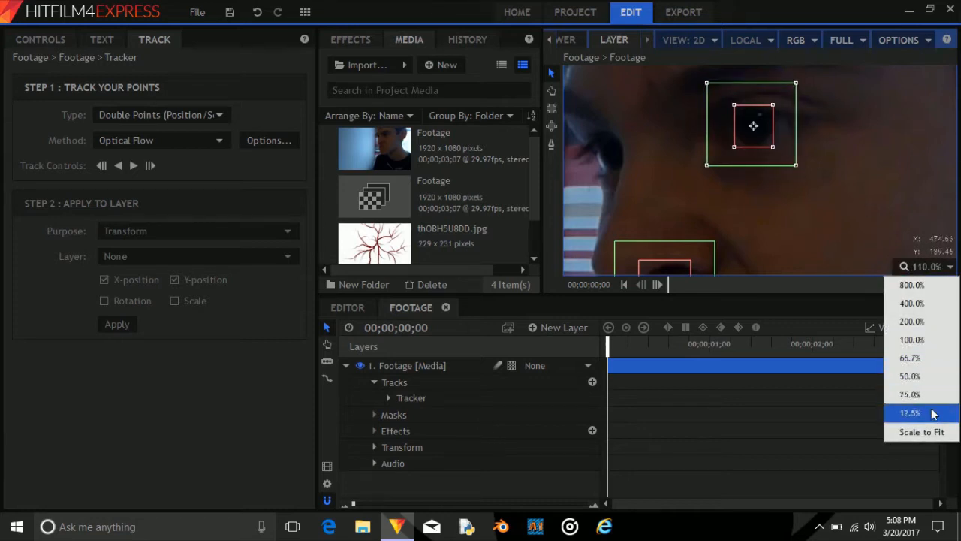
{"action": "left_click", "coordinate": [928, 431]}
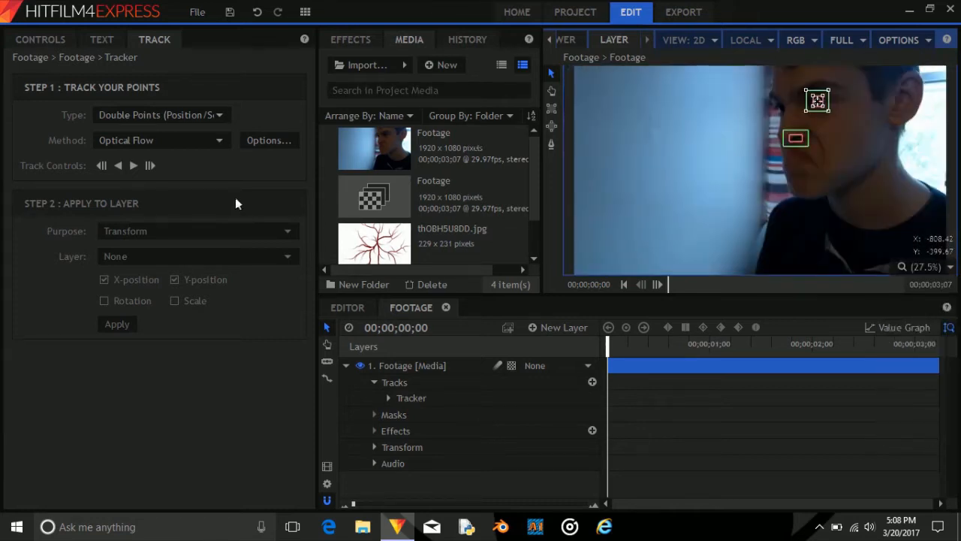
{"action": "left_click", "coordinate": [133, 170]}
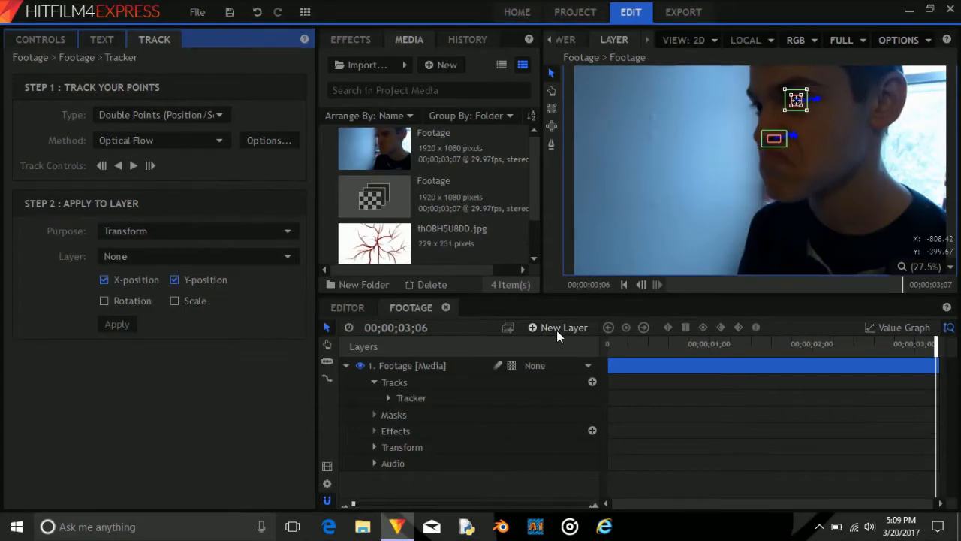
- Create a new point layer and rename it "Face track"
{"action": "left_click", "coordinate": [557, 330]}
{"action": "left_click", "coordinate": [566, 434]}
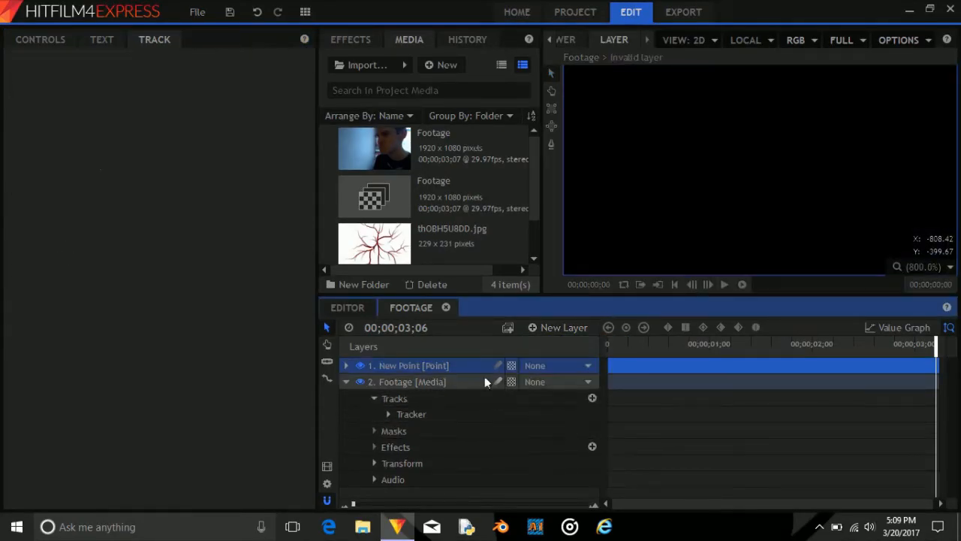
{"action": "right_click", "coordinate": [468, 366]}
{"action": "left_click", "coordinate": [505, 353]}
{"action": "type", "text": "Face track"}
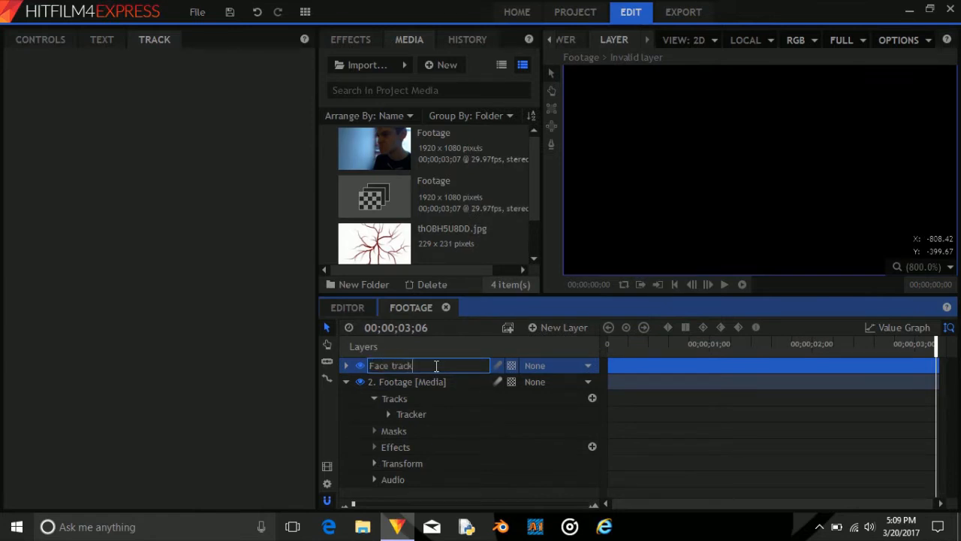
- Apply the tracker's X-position, Y-position, rotation and scale data to the Face track layer
{"action": "left_click", "coordinate": [433, 415]}
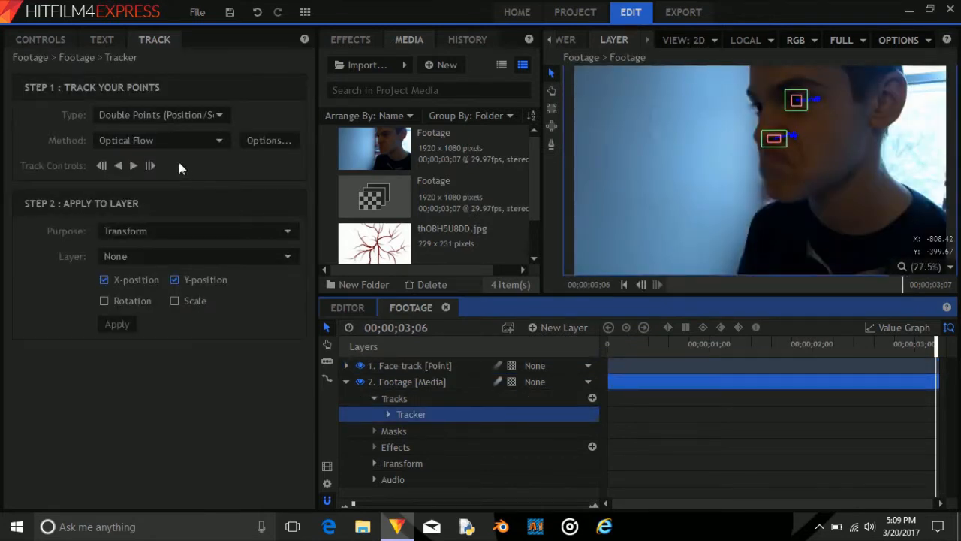
{"action": "left_click", "coordinate": [176, 256]}
{"action": "left_click", "coordinate": [184, 285]}
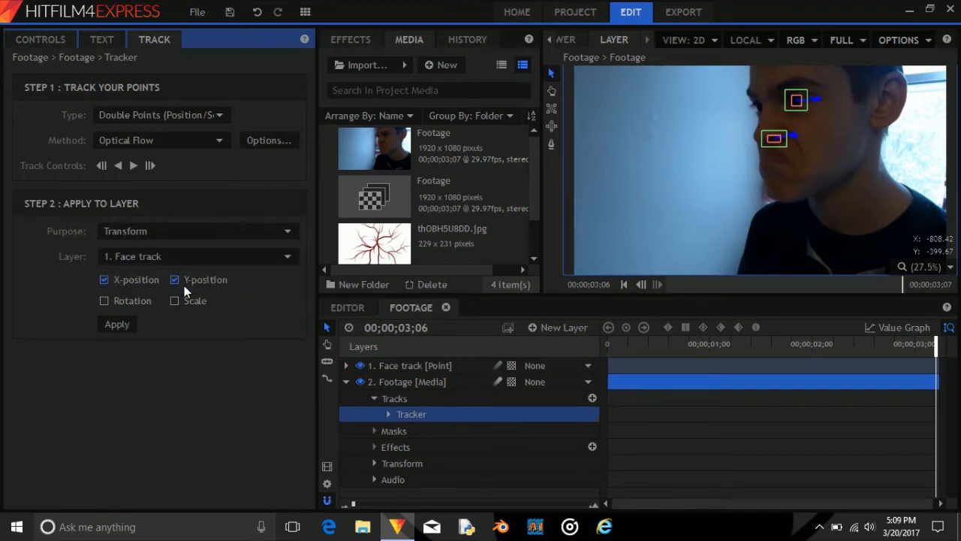
{"action": "left_click", "coordinate": [105, 300]}
{"action": "left_click", "coordinate": [118, 324]}
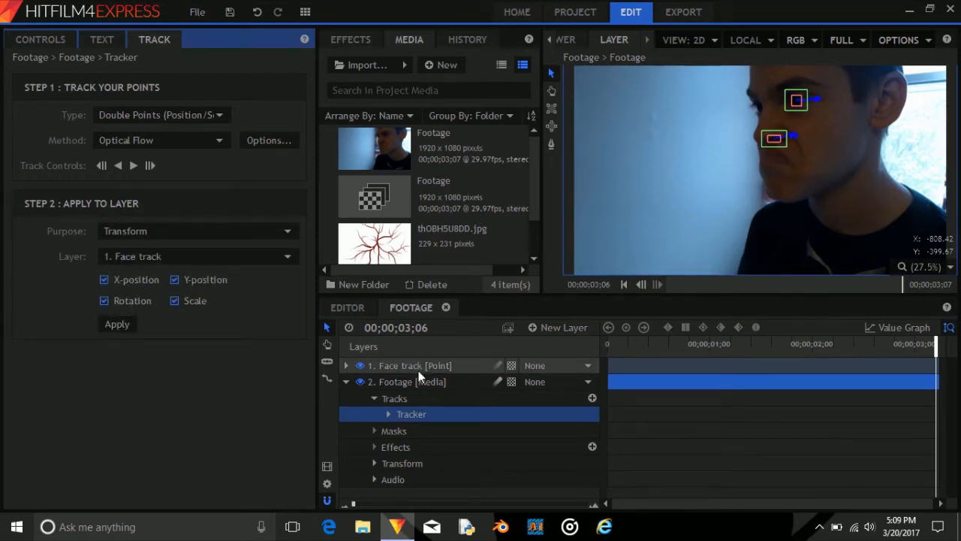
- Select the Face track point in the main viewer and return the playhead to the first frame, with the Footage layer collapsed
{"action": "left_click", "coordinate": [418, 370]}
{"action": "left_click", "coordinate": [568, 39]}
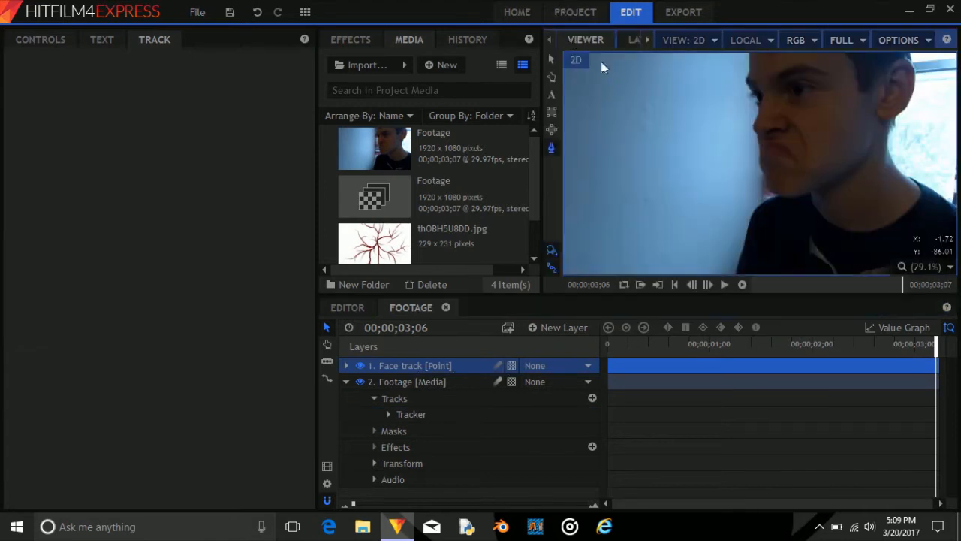
{"action": "left_click", "coordinate": [551, 61]}
{"action": "left_click_drag", "start_coordinate": [935, 354], "coordinate": [530, 362]}
{"action": "left_click", "coordinate": [347, 383]}
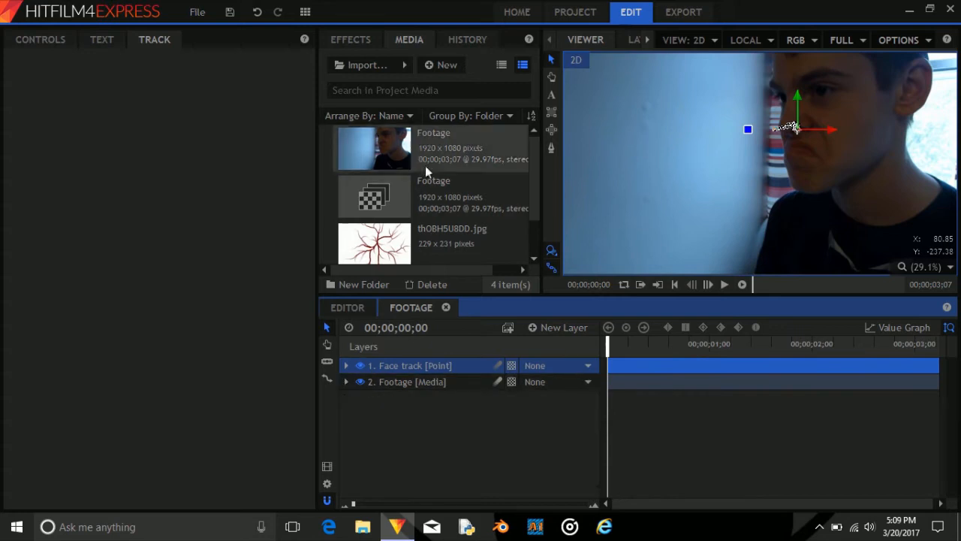
- Create a black 1920 x 1080 plane layer named "Noise"
{"action": "left_click", "coordinate": [560, 328]}
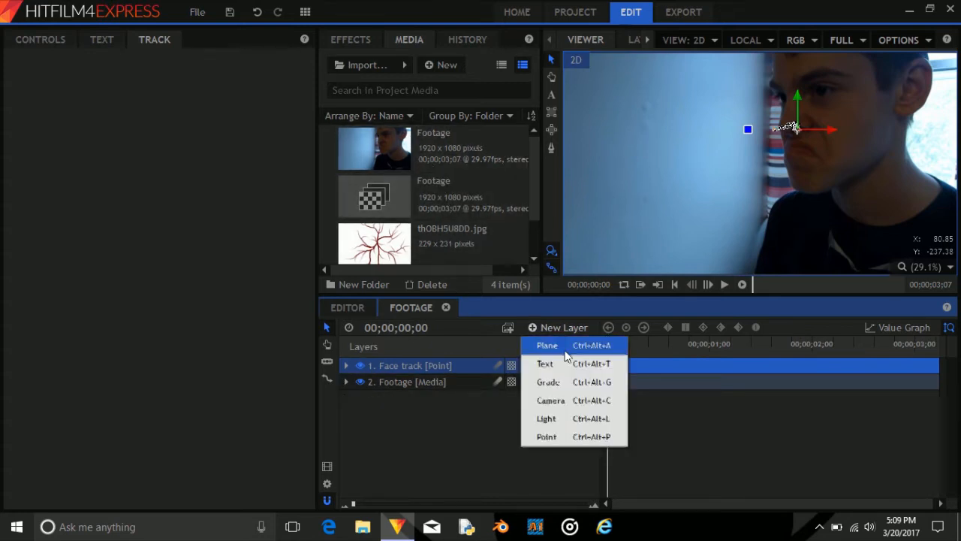
{"action": "left_click", "coordinate": [562, 344]}
{"action": "type", "text": "Noise"}
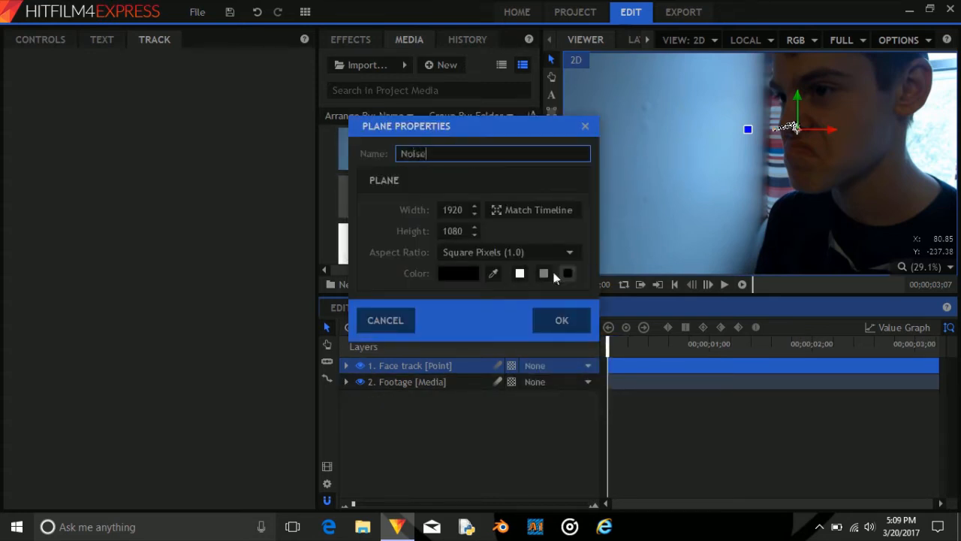
{"action": "left_click", "coordinate": [571, 315]}
- Find the Fractal Noise effect and apply it to the Noise plane
{"action": "left_click", "coordinate": [365, 44]}
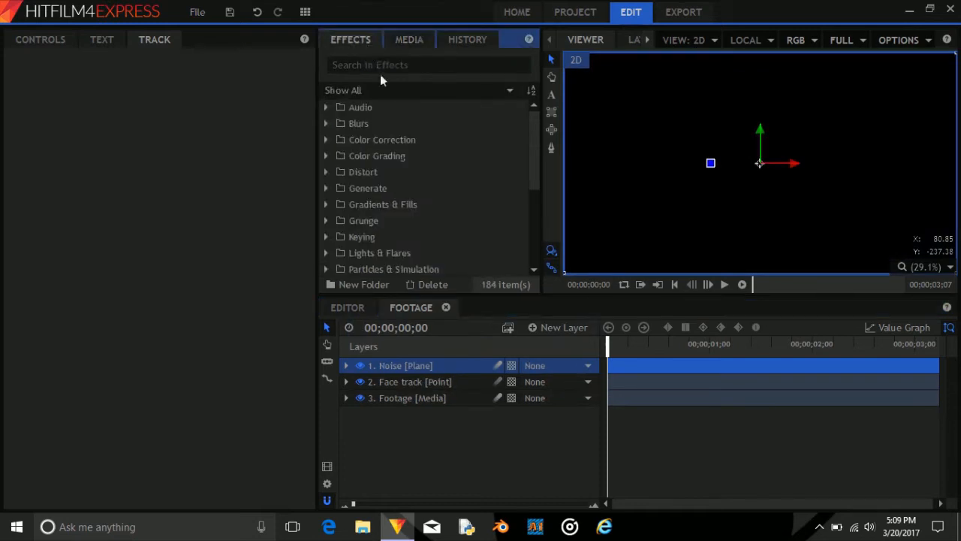
{"action": "left_click", "coordinate": [380, 68]}
{"action": "type", "text": "frac"}
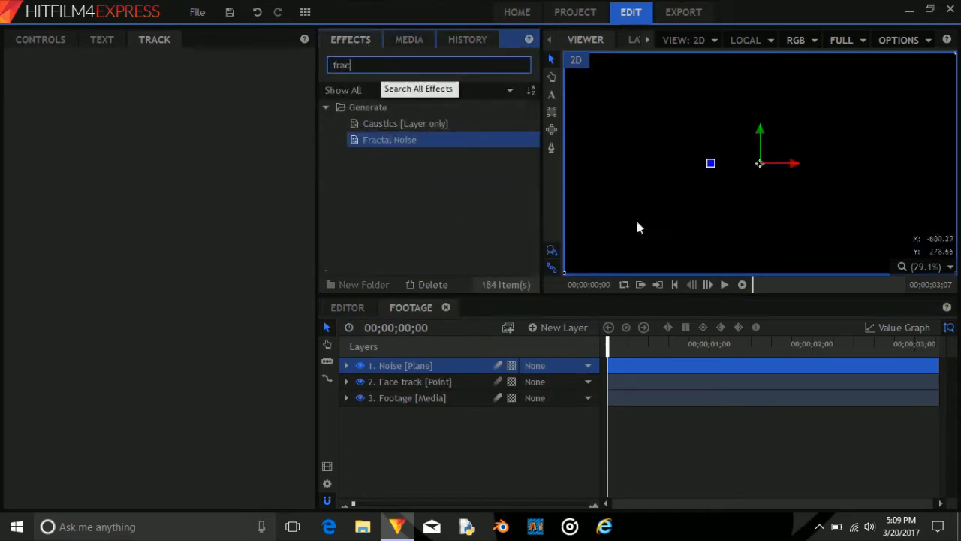
{"action": "left_click_drag", "start_coordinate": [454, 139], "coordinate": [466, 364]}
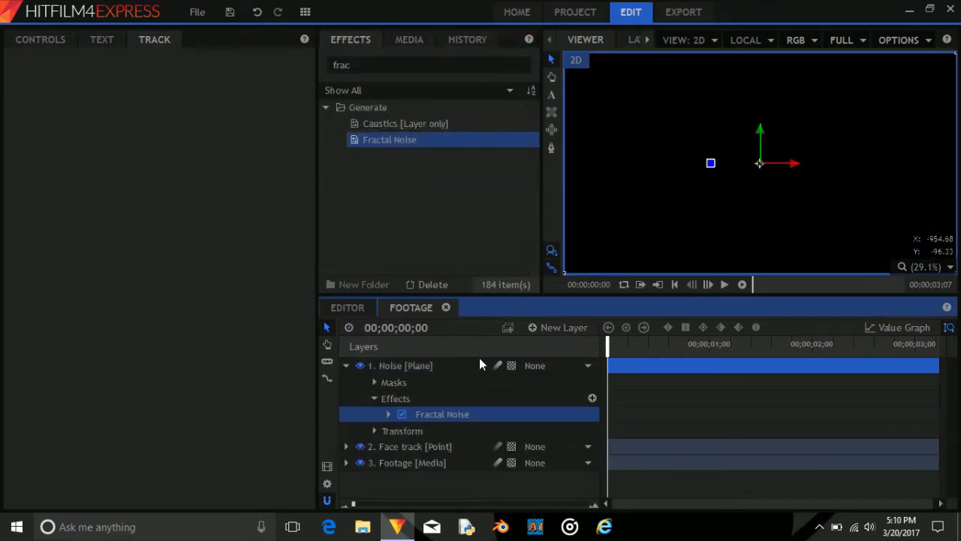
- Set the Fractal Noise type to Whisp and its transform scale to 210 px
{"action": "left_click", "coordinate": [54, 45]}
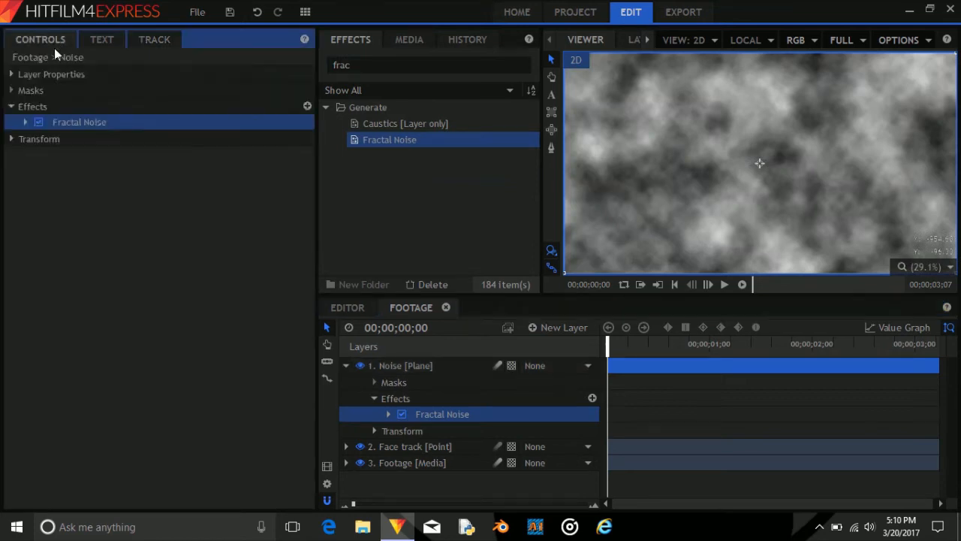
{"action": "left_click", "coordinate": [24, 121]}
{"action": "left_click", "coordinate": [160, 155]}
{"action": "left_click", "coordinate": [180, 254]}
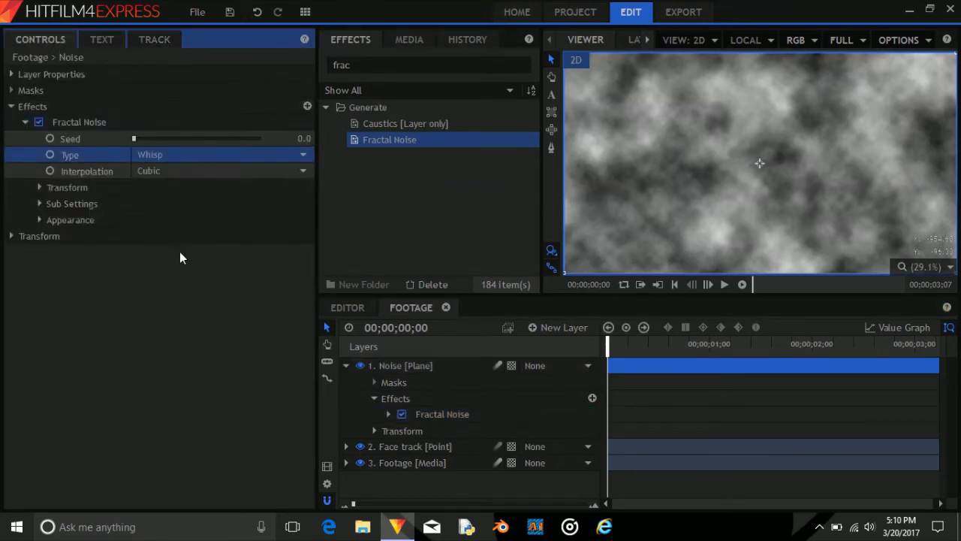
{"action": "left_click", "coordinate": [82, 190]}
{"action": "left_click", "coordinate": [297, 253]}
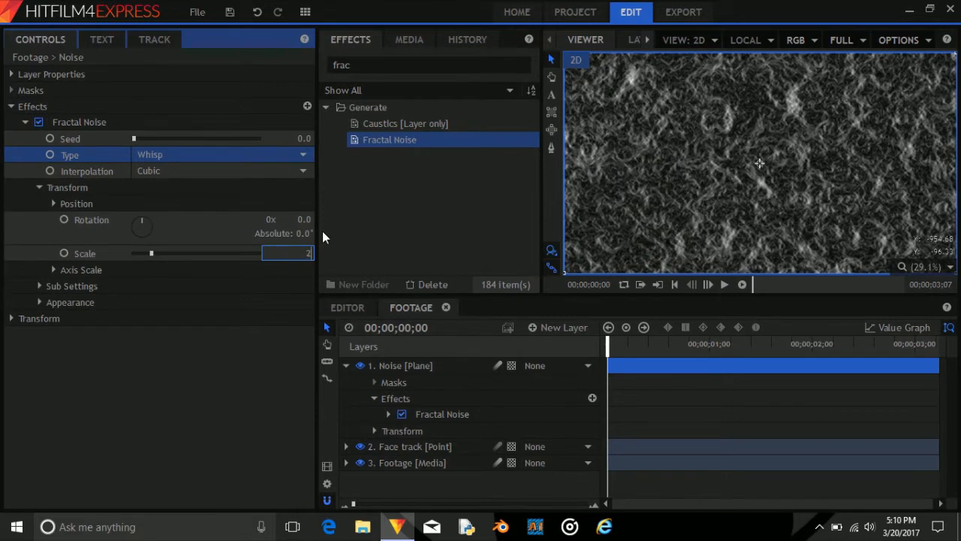
{"action": "type", "text": "21"}
{"action": "key", "text": "Return"}
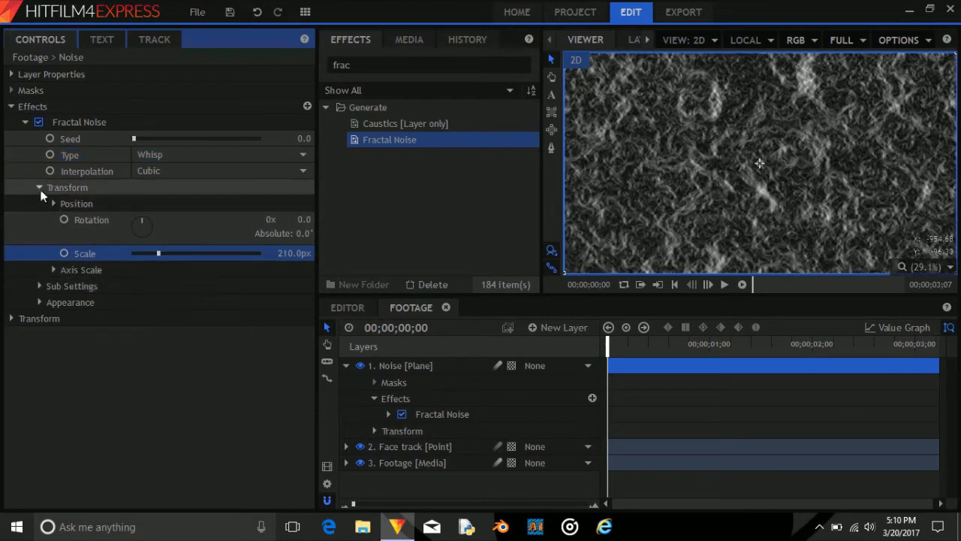
- Set the scale in the Fractal Noise sub settings to 66%
{"action": "left_click", "coordinate": [39, 187]}
{"action": "left_click", "coordinate": [39, 206]}
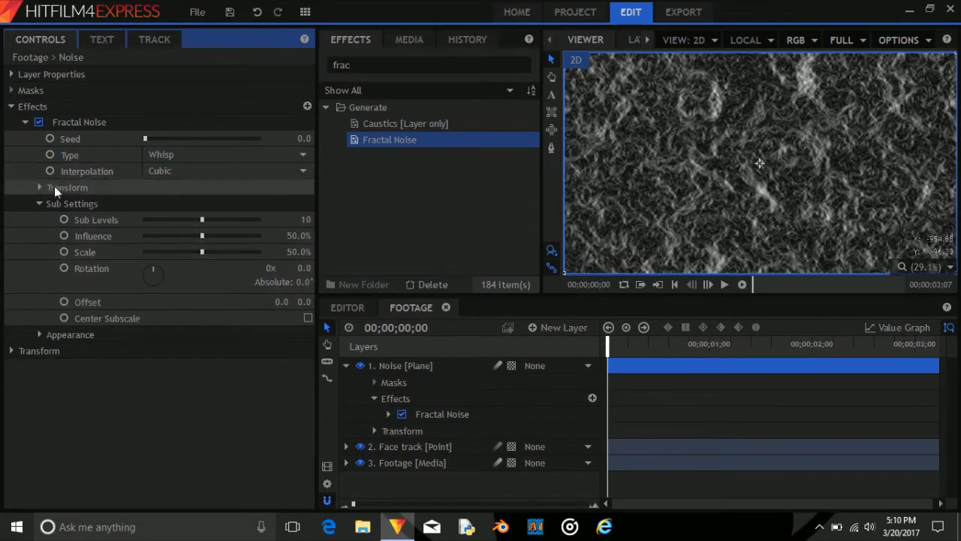
{"action": "left_click", "coordinate": [271, 251]}
{"action": "type", "text": "66"}
{"action": "key", "text": "Return"}
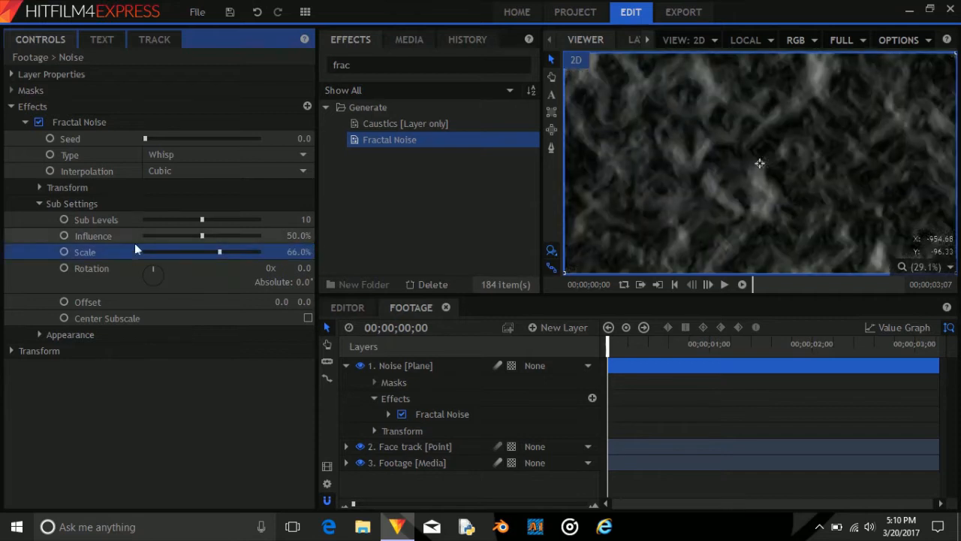
- Set the Fractal Noise appearance to an exposure of 0.5 and an offset of 0.06
{"action": "left_click", "coordinate": [41, 204]}
{"action": "left_click", "coordinate": [40, 220]}
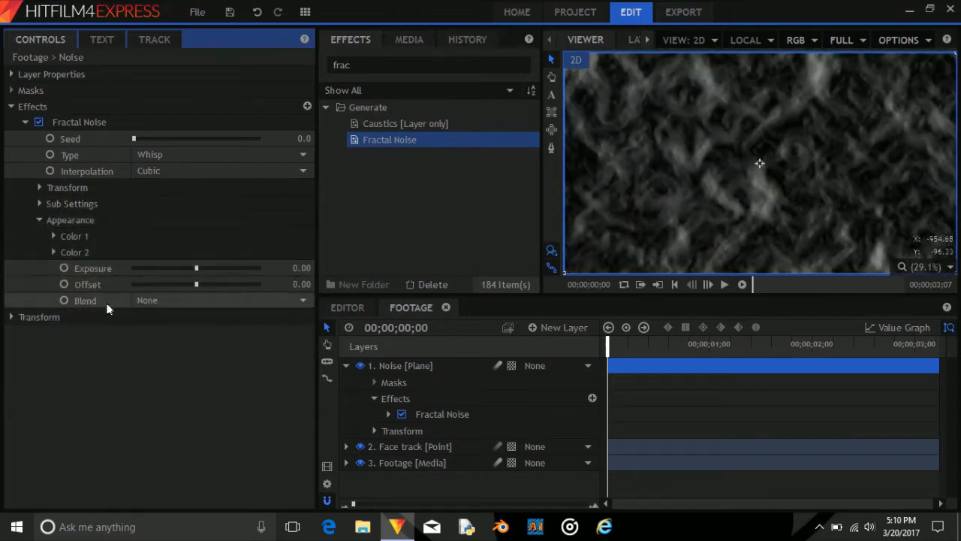
{"action": "left_click", "coordinate": [296, 267]}
{"action": "type", "text": "0.5"}
{"action": "key", "text": "Tab"}
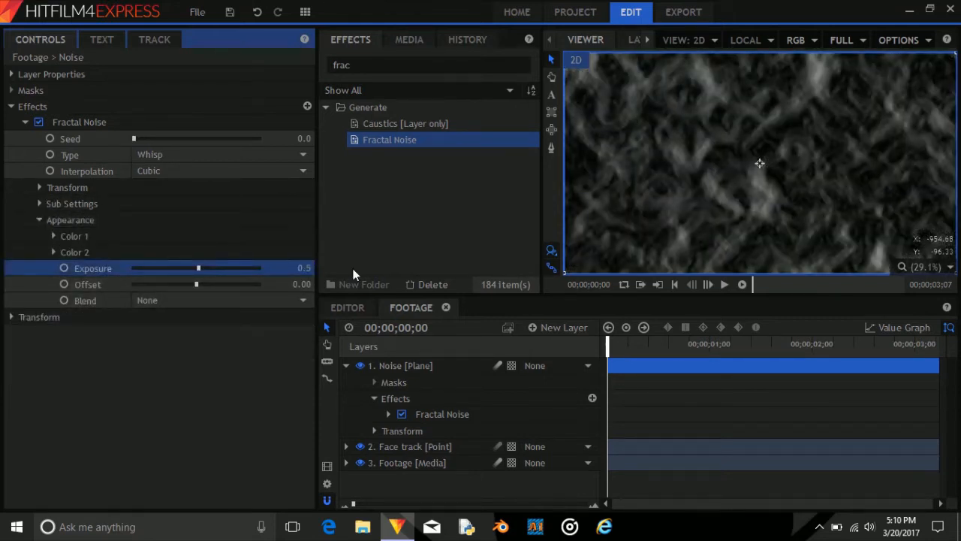
{"action": "type", "text": "0.06"}
{"action": "key", "text": "Return"}
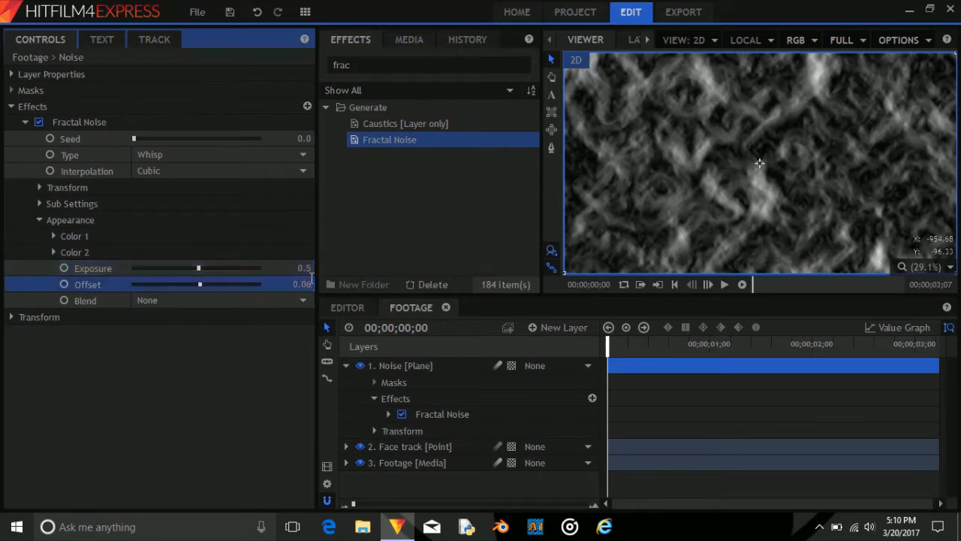
- Collapse the Fractal Noise settings and the Noise layer, and clear the effects search
{"action": "left_click", "coordinate": [40, 219]}
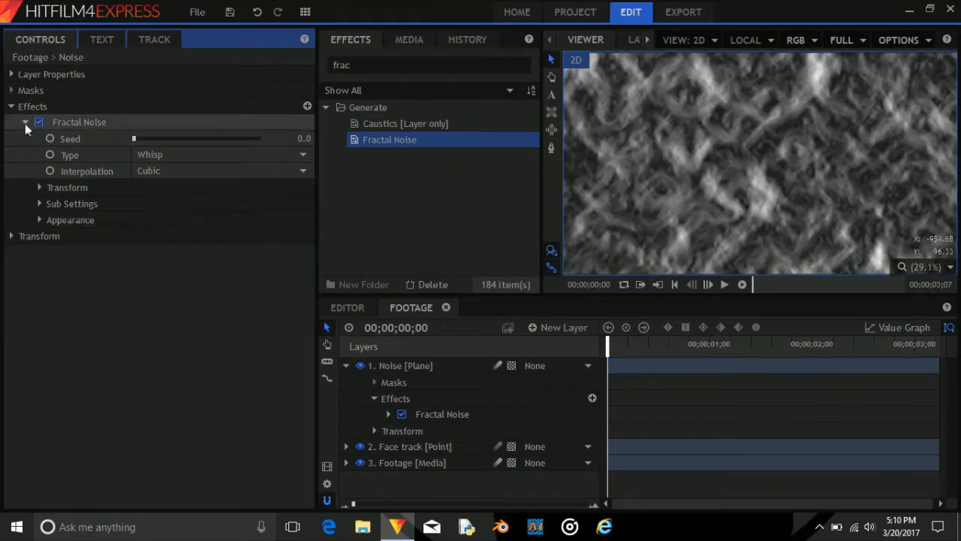
{"action": "left_click", "coordinate": [25, 123]}
{"action": "left_click", "coordinate": [11, 106]}
{"action": "double_click", "coordinate": [342, 64]}
{"action": "key", "text": "BackSpace"}
{"action": "left_click", "coordinate": [347, 366]}
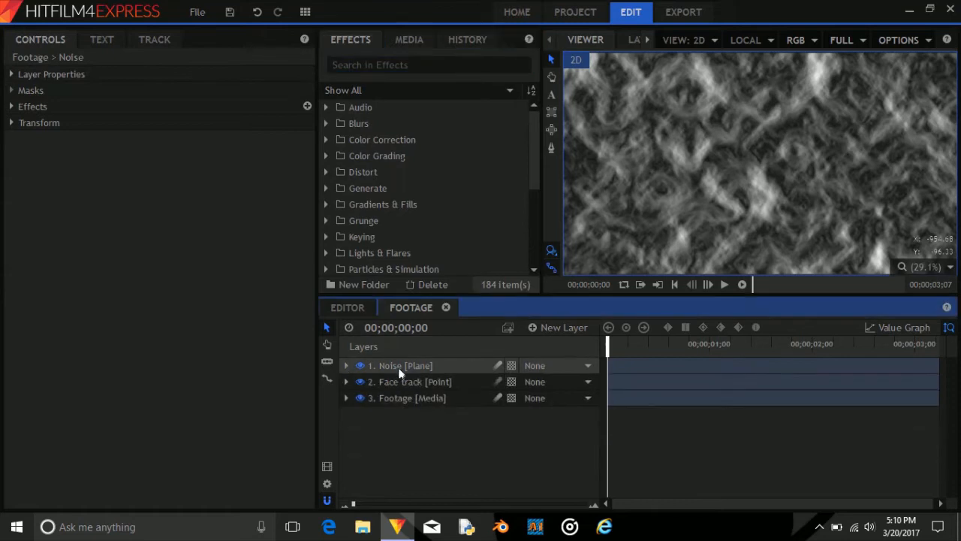
- Hide the Noise layer and begin a freehand mask on it from the forehead down past the temple
{"action": "left_click", "coordinate": [398, 367]}
{"action": "left_click", "coordinate": [361, 366]}
{"action": "scroll", "coordinate": [834, 94], "scroll_direction": "up", "scroll_amount": 5}
{"action": "left_click_drag", "start_coordinate": [834, 93], "coordinate": [741, 120]}
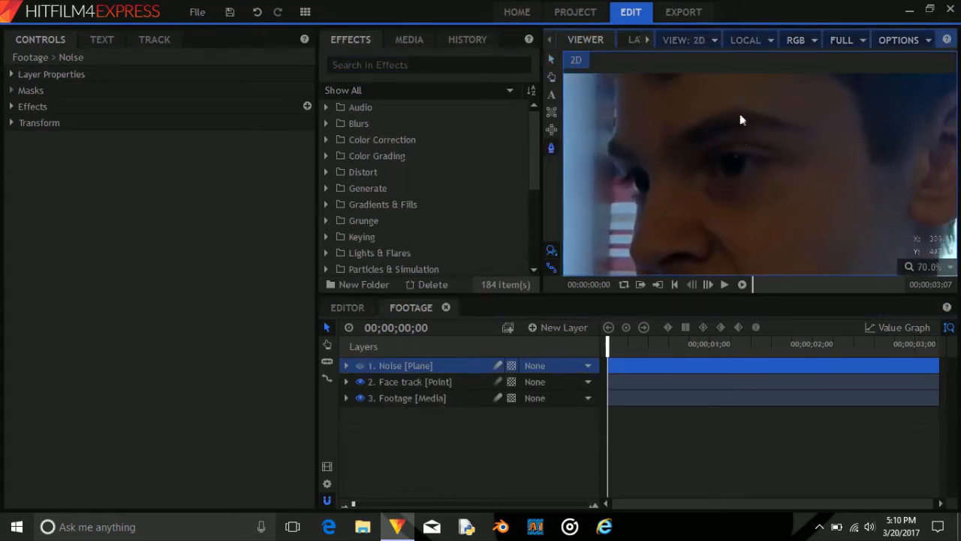
{"action": "left_click", "coordinate": [747, 104]}
{"action": "left_click", "coordinate": [763, 80]}
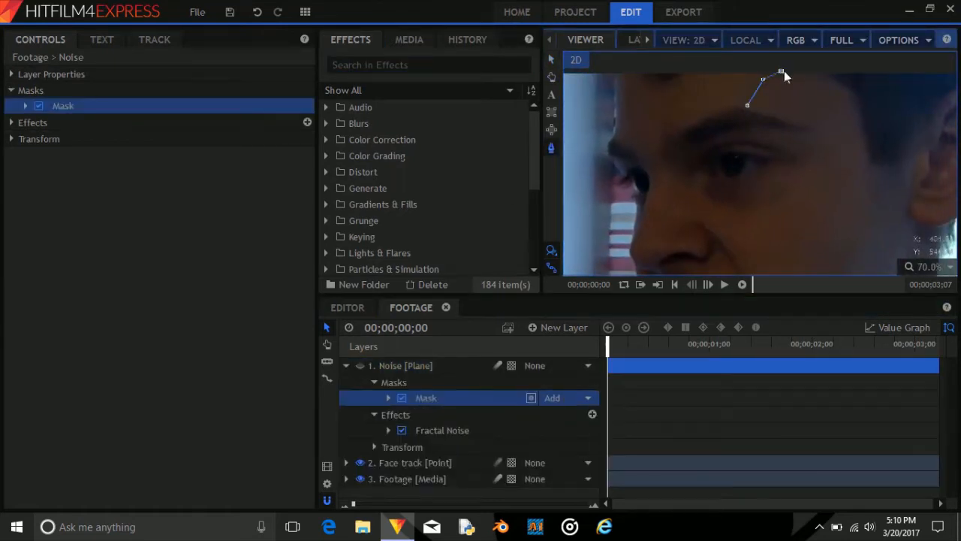
{"action": "left_click", "coordinate": [890, 211]}
- Continue the mask along the jaw, up the cheek and around the eye, close it at the forehead, and fit the frame to the viewer
{"action": "left_click_drag", "start_coordinate": [889, 238], "coordinate": [863, 105]}
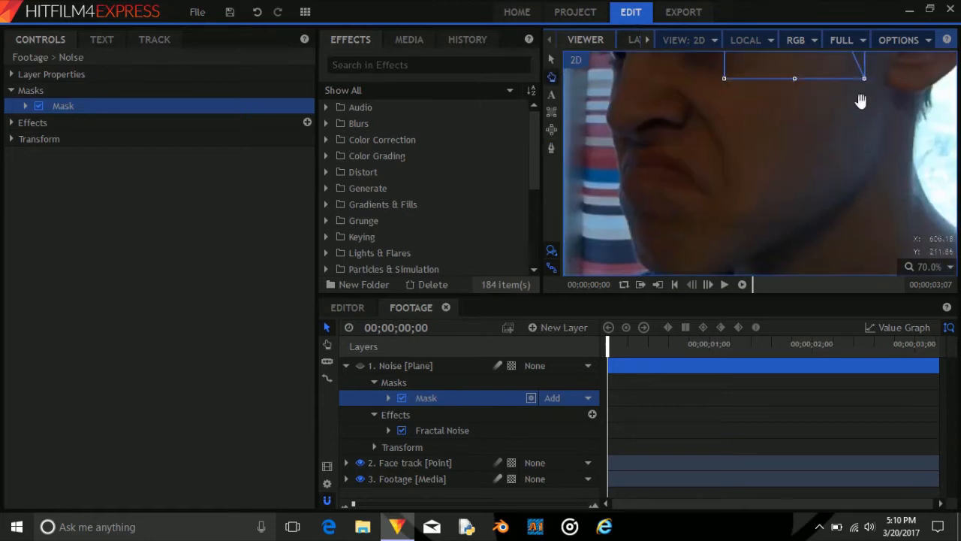
{"action": "left_click", "coordinate": [860, 122]}
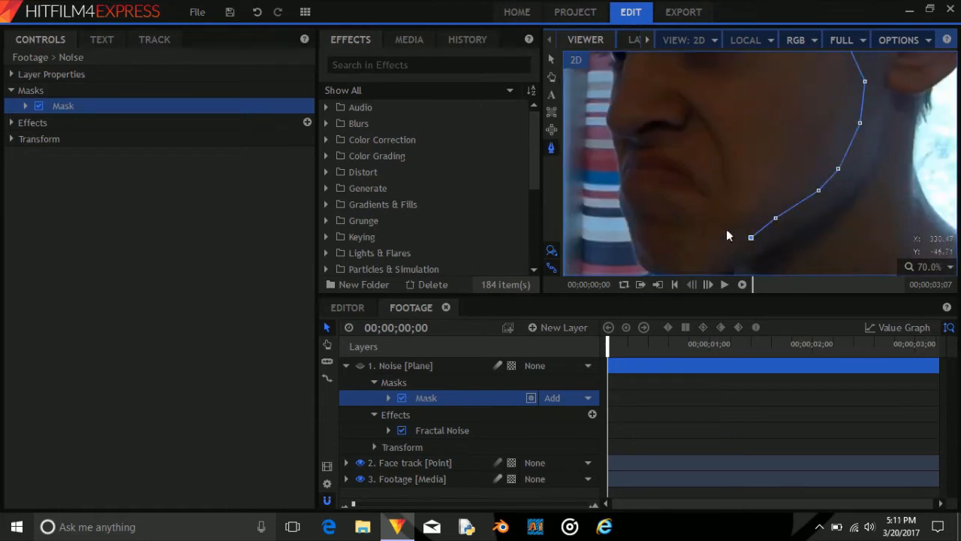
{"action": "left_click", "coordinate": [752, 122]}
{"action": "left_click_drag", "start_coordinate": [771, 98], "coordinate": [764, 163]}
{"action": "left_click", "coordinate": [750, 169]}
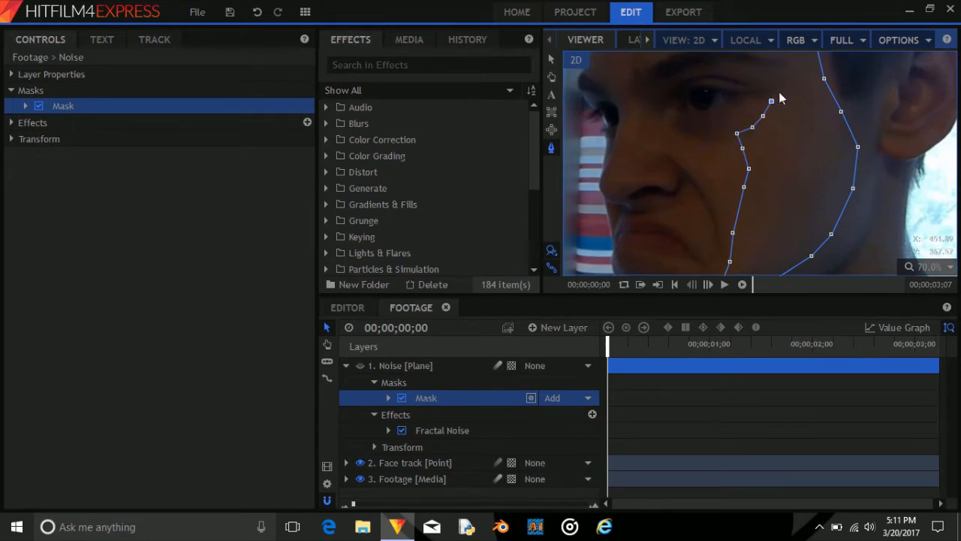
{"action": "left_click_drag", "start_coordinate": [794, 73], "coordinate": [815, 160]}
{"action": "left_click", "coordinate": [811, 147]}
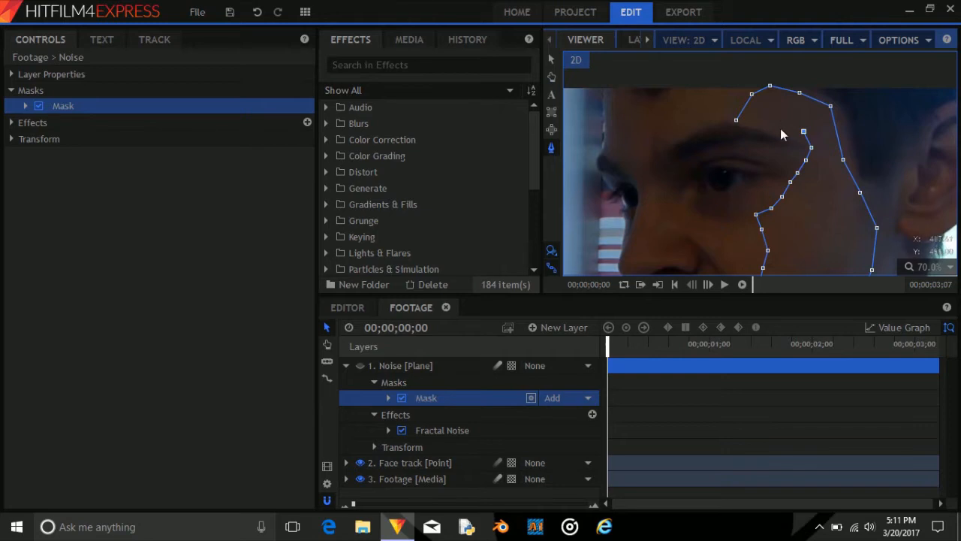
{"action": "left_click", "coordinate": [932, 267]}
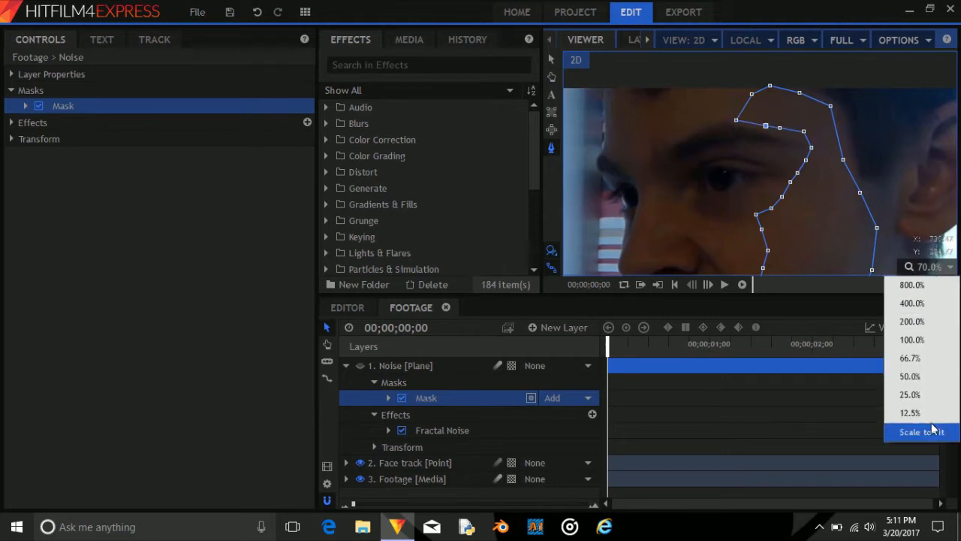
{"action": "left_click", "coordinate": [905, 431]}
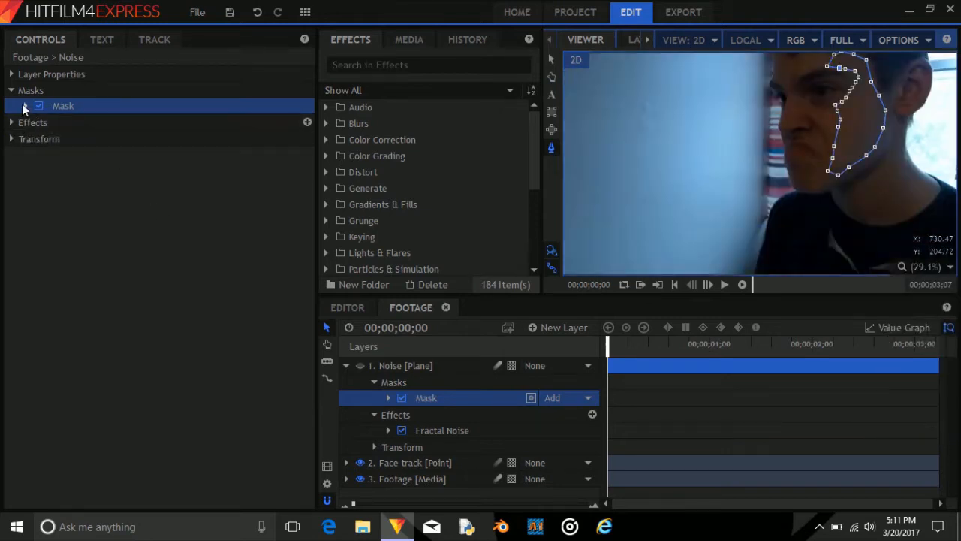
- Set the mask's feather strength to 50 px and make the Noise layer visible again
{"action": "left_click", "coordinate": [24, 106]}
{"action": "left_click", "coordinate": [39, 155]}
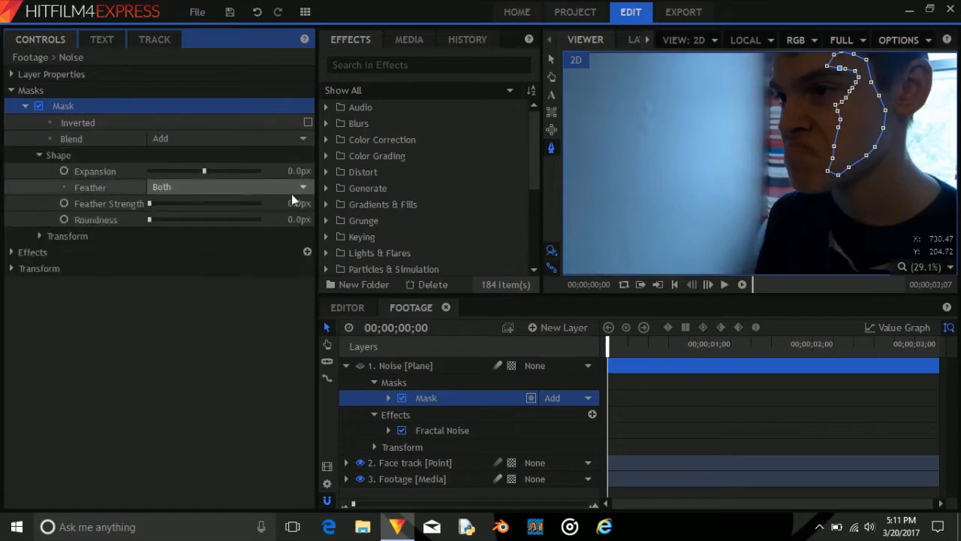
{"action": "left_click", "coordinate": [297, 200]}
{"action": "key", "text": "Return"}
{"action": "left_click", "coordinate": [362, 366]}
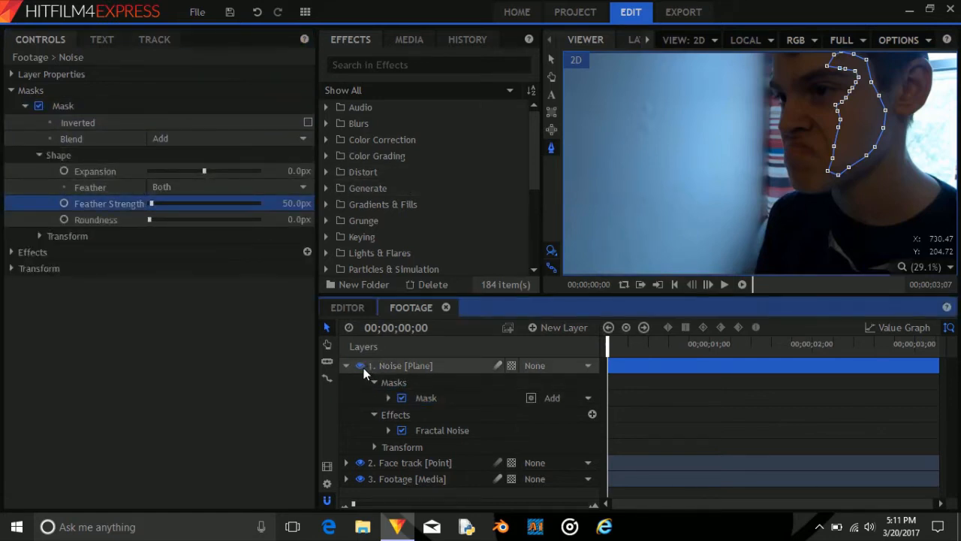
{"action": "left_click", "coordinate": [196, 326]}
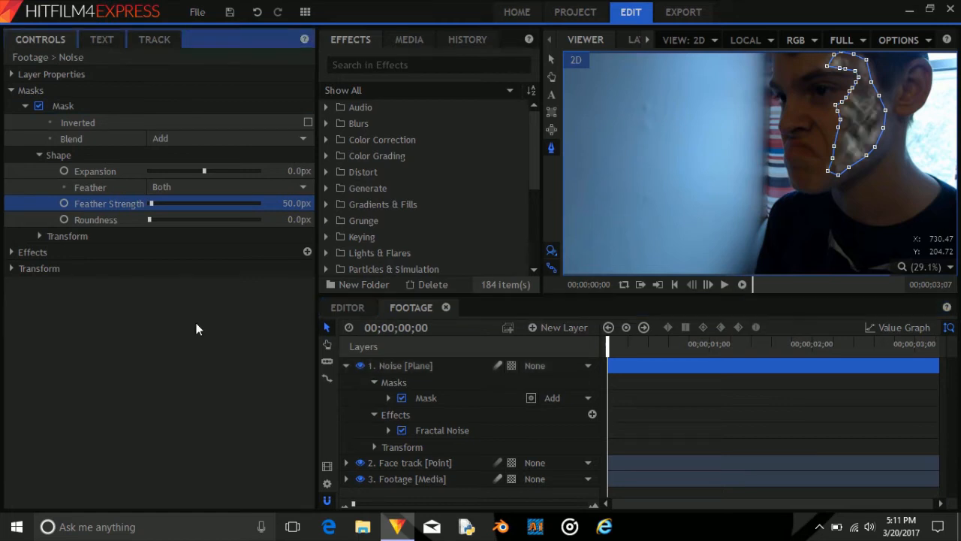
- Collapse the mask's settings and the Noise layer's groups
{"action": "left_click", "coordinate": [39, 155]}
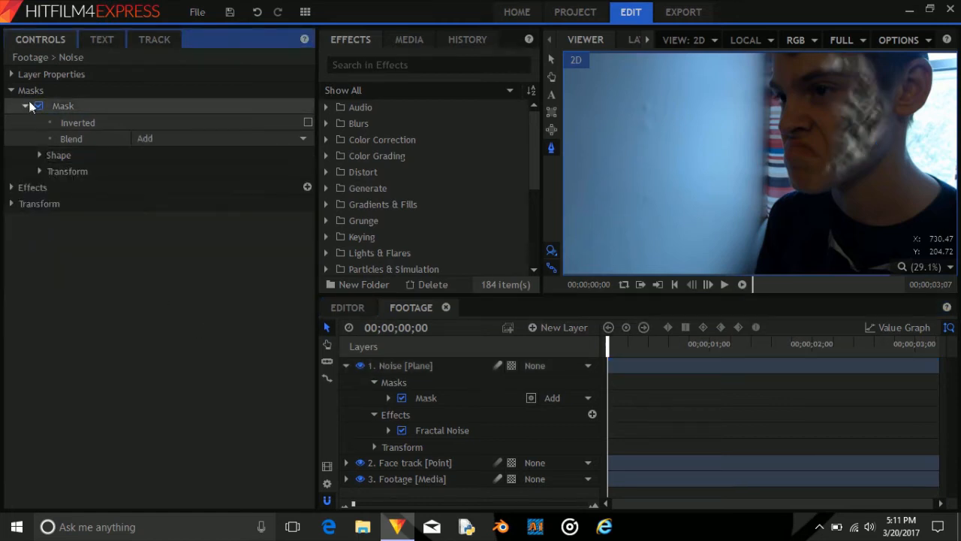
{"action": "left_click", "coordinate": [25, 105]}
{"action": "left_click", "coordinate": [11, 90]}
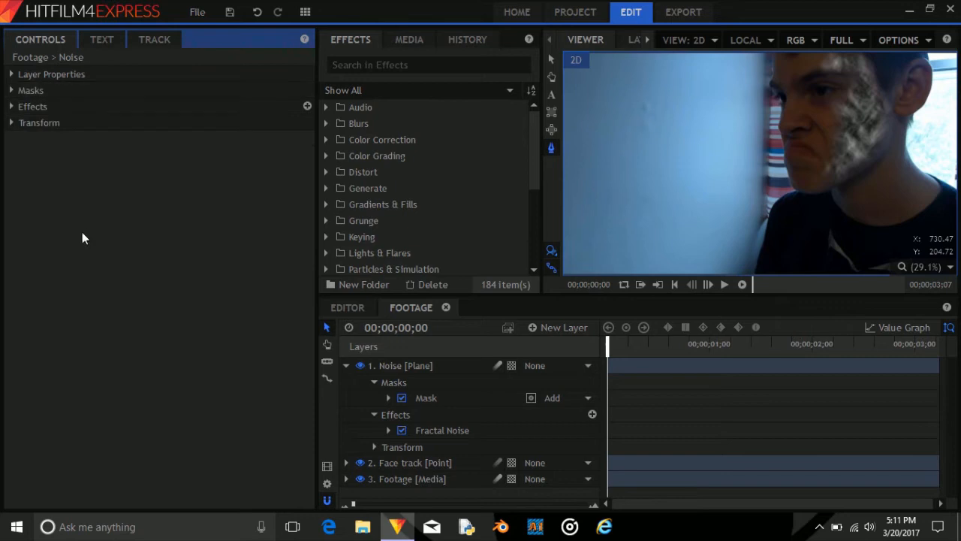
{"action": "left_click", "coordinate": [373, 382]}
{"action": "left_click", "coordinate": [374, 398]}
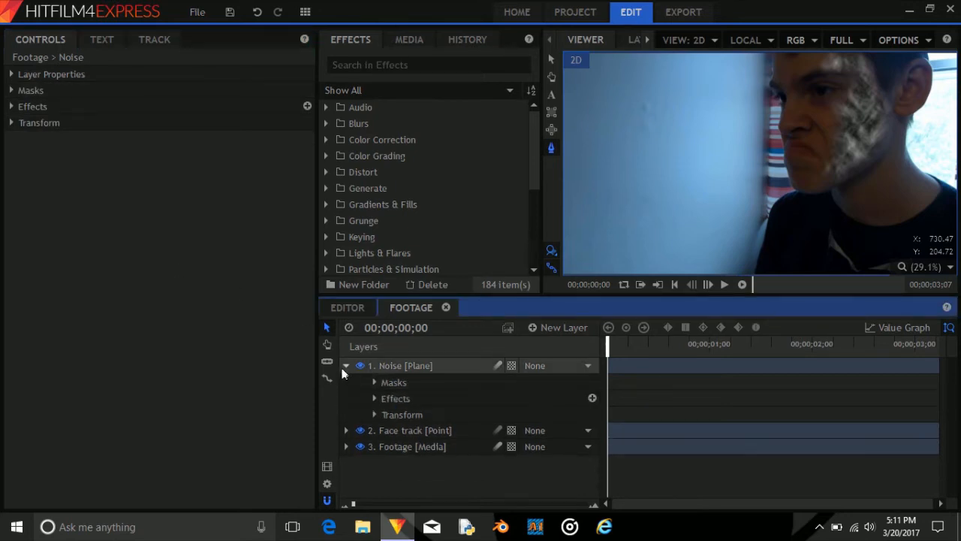
{"action": "left_click", "coordinate": [347, 365]}
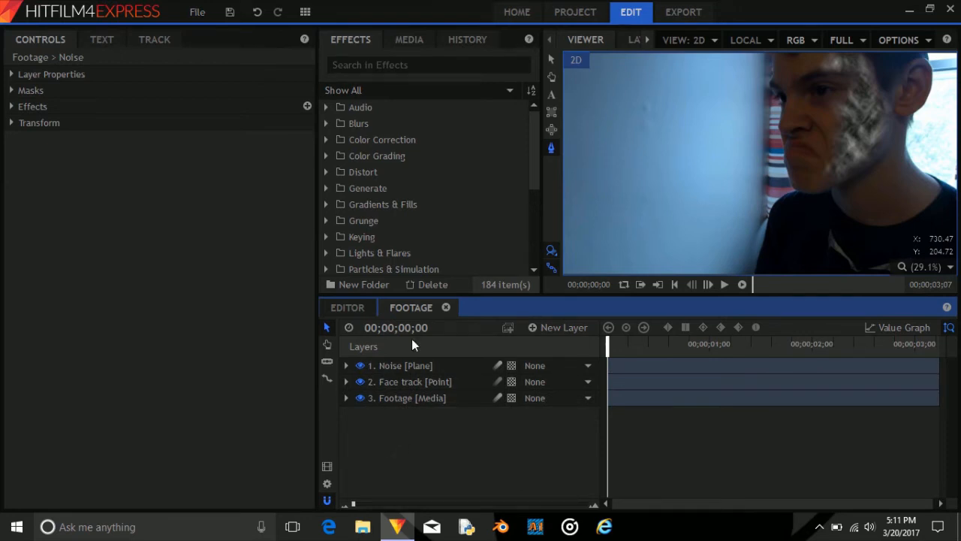
- Add thOBH5U8DD.jpg from the project media as the top layer and scale it to 202%
{"action": "left_click", "coordinate": [411, 45]}
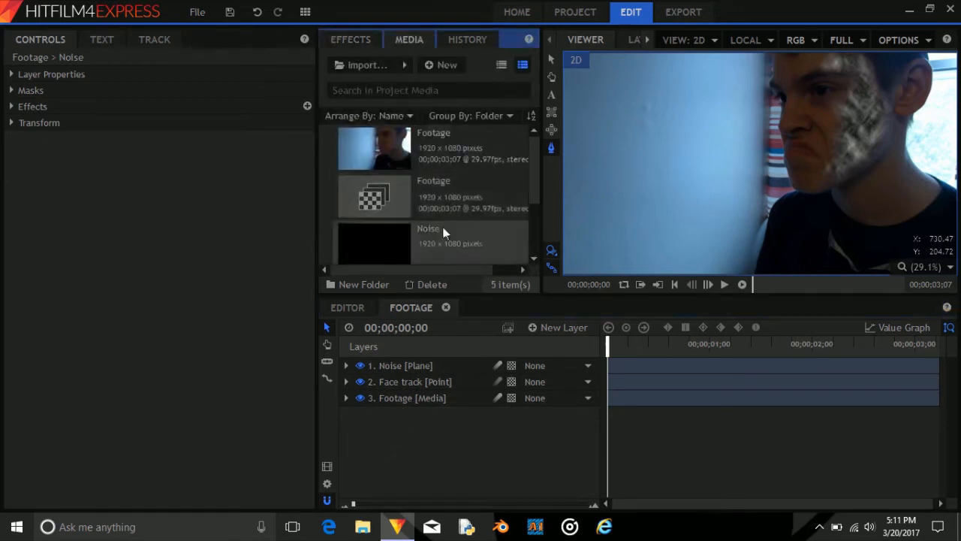
{"action": "scroll", "coordinate": [450, 213], "scroll_direction": "down", "scroll_amount": 2}
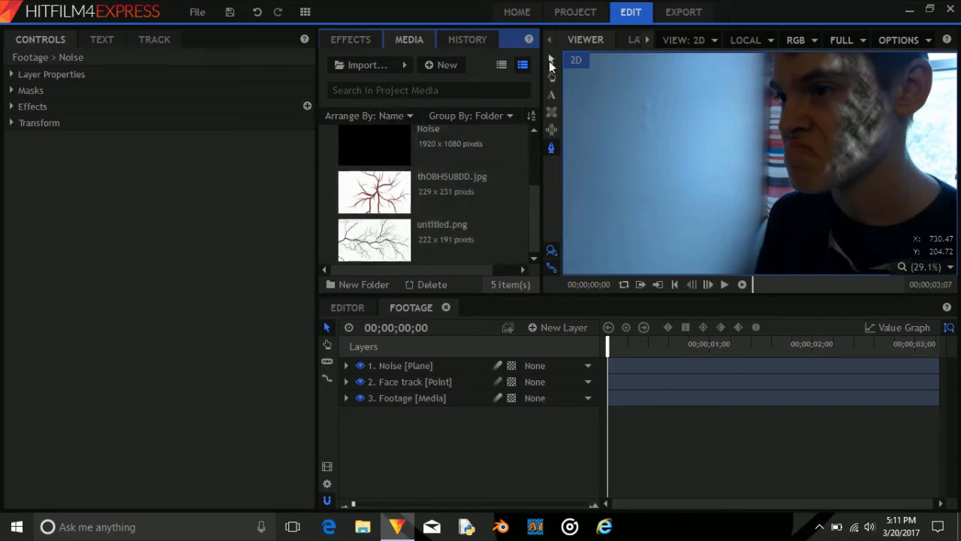
{"action": "left_click_drag", "start_coordinate": [460, 192], "coordinate": [465, 365]}
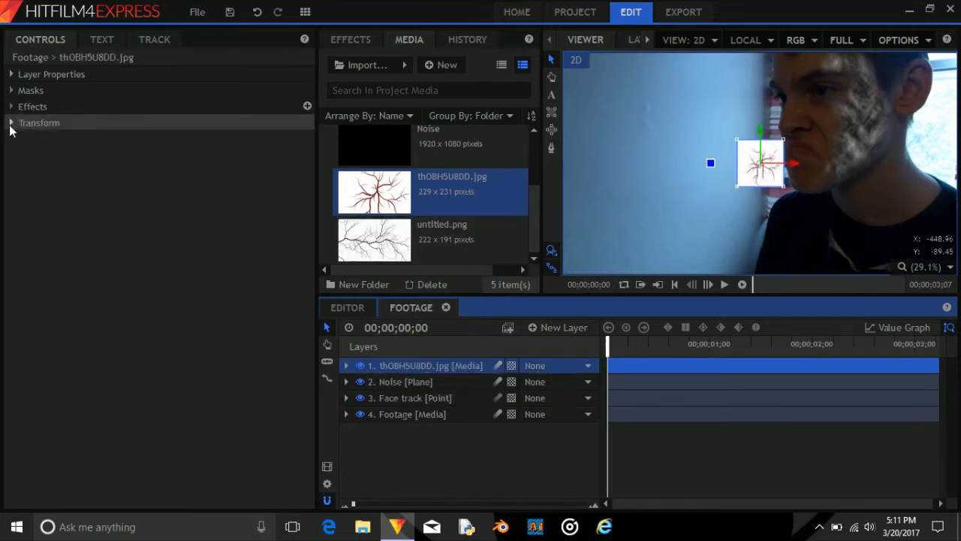
{"action": "left_click", "coordinate": [11, 122]}
{"action": "left_click_drag", "start_coordinate": [299, 187], "coordinate": [346, 187]}
- Find the Hue, Saturation & Lightness effect and apply it to the vein image layer
{"action": "left_click", "coordinate": [351, 39]}
{"action": "left_click", "coordinate": [380, 66]}
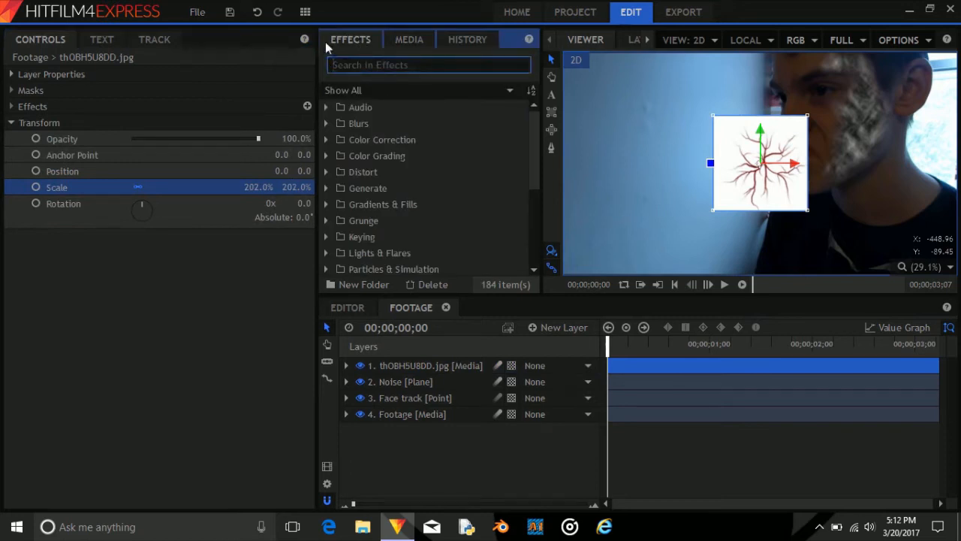
{"action": "type", "text": "hue"}
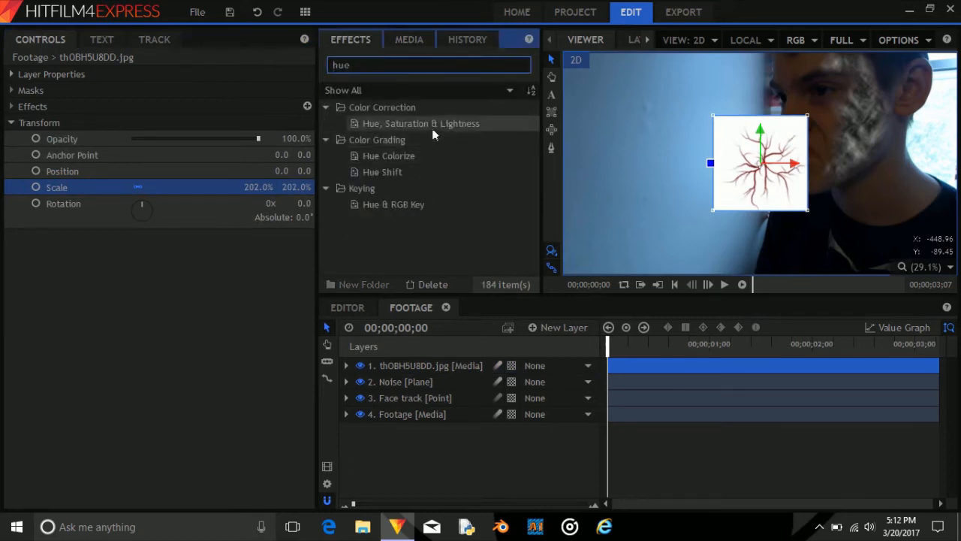
{"action": "left_click_drag", "start_coordinate": [432, 125], "coordinate": [129, 167]}
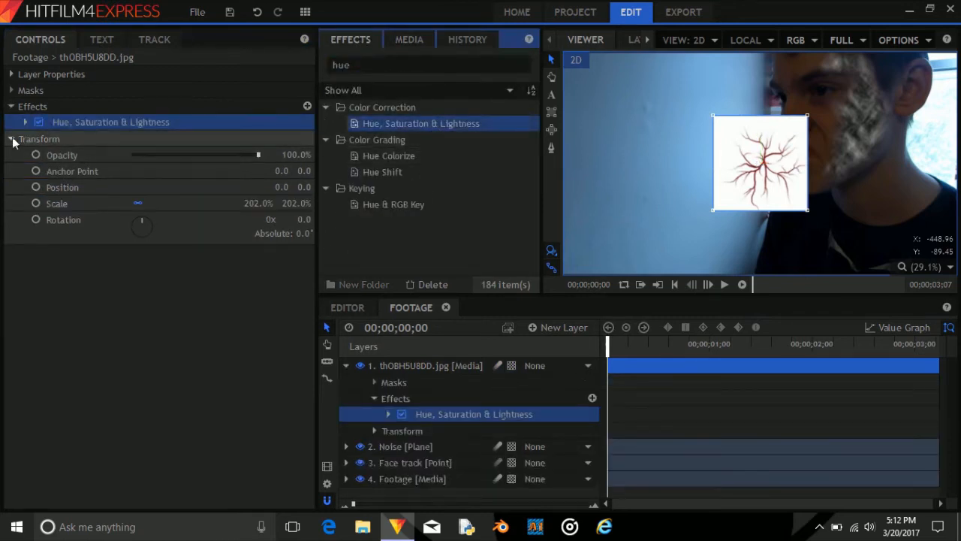
- Lower the master saturation of the vein image to mute its red, and collapse the effect and transform settings
{"action": "left_click", "coordinate": [26, 121]}
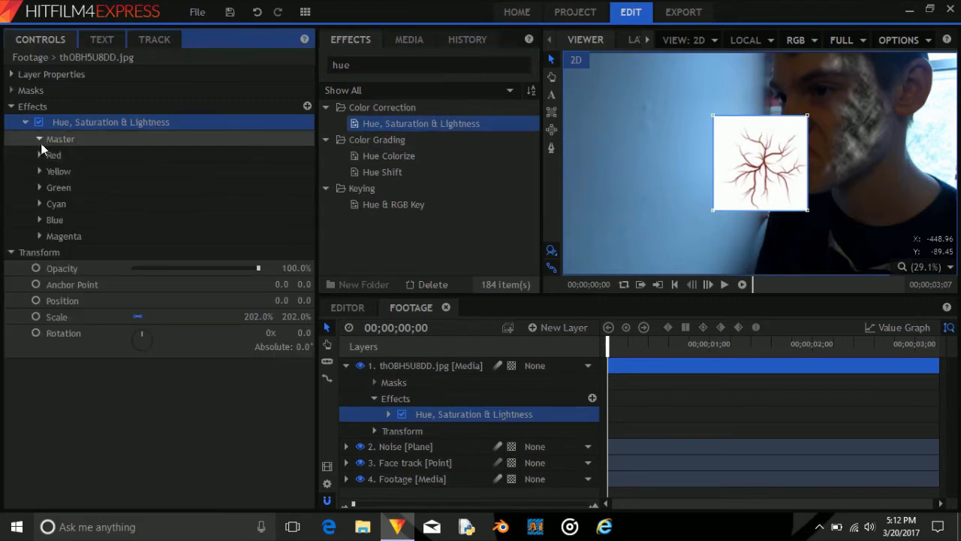
{"action": "left_click", "coordinate": [40, 140]}
{"action": "left_click_drag", "start_coordinate": [197, 171], "coordinate": [158, 177]}
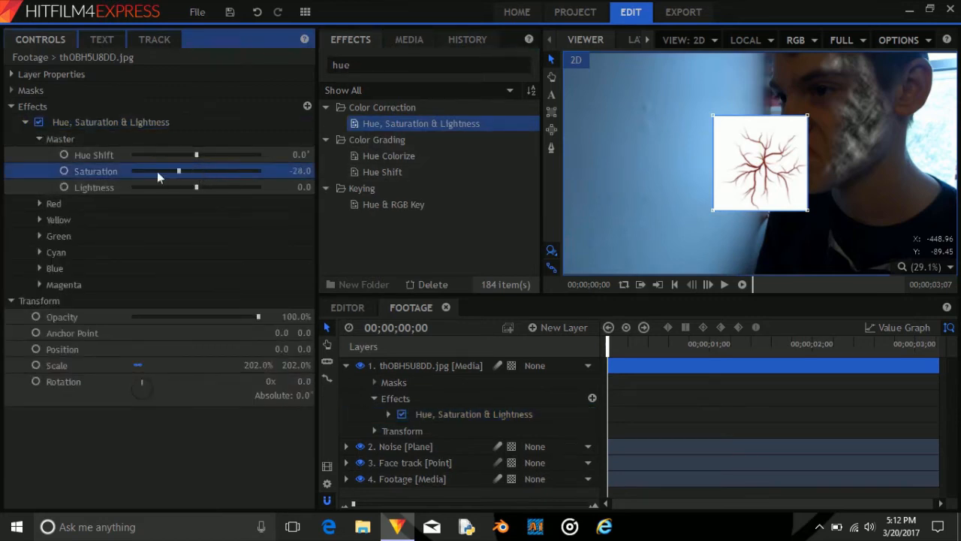
{"action": "left_click", "coordinate": [39, 139]}
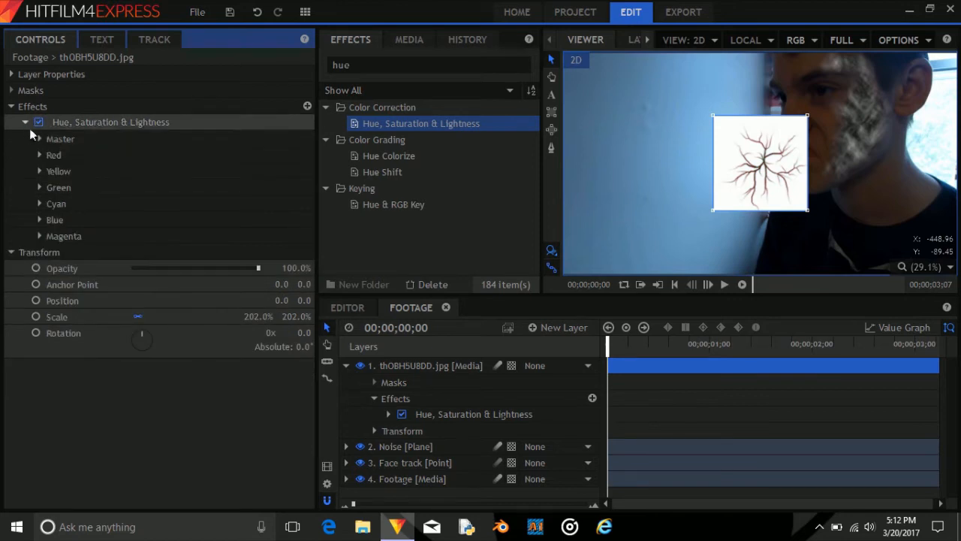
{"action": "left_click", "coordinate": [26, 121]}
{"action": "left_click", "coordinate": [11, 106]}
{"action": "left_click", "coordinate": [13, 123]}
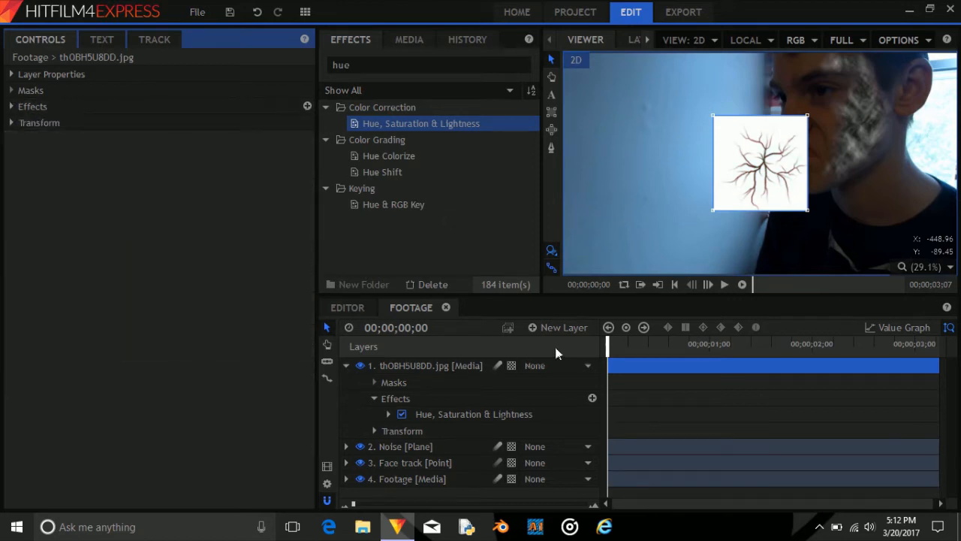
- Change the vein image layer's blend mode to one that drops out its white background
{"action": "left_click", "coordinate": [410, 39]}
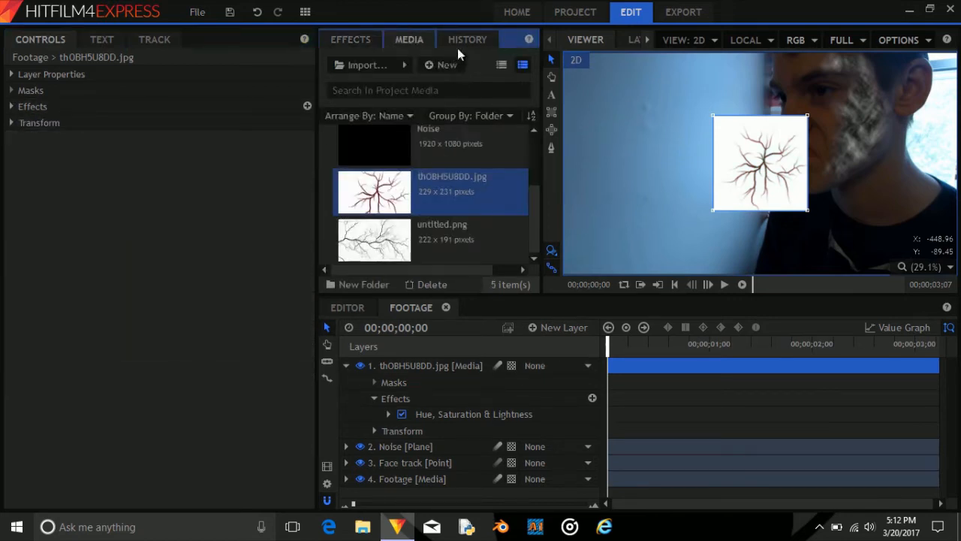
{"action": "left_click", "coordinate": [451, 366]}
{"action": "right_click", "coordinate": [451, 367]}
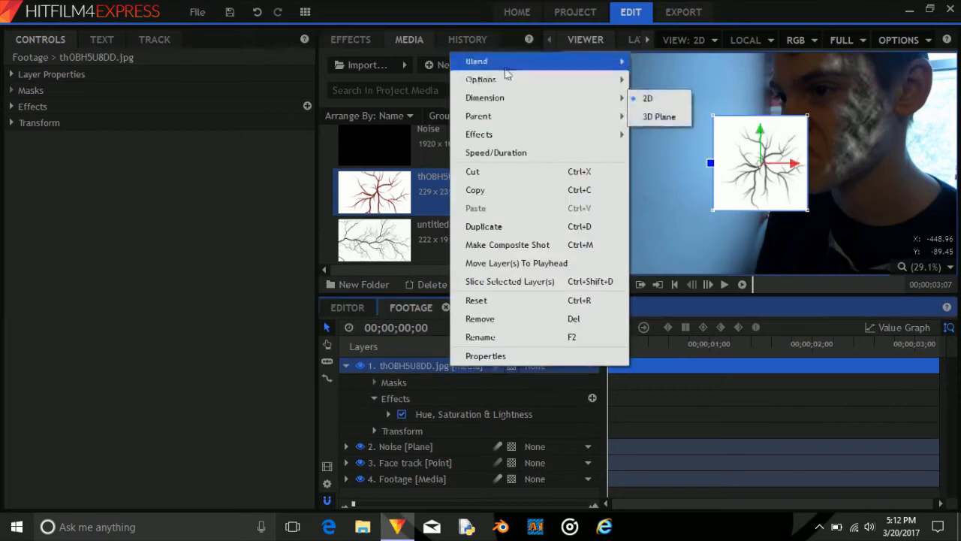
{"action": "mouse_move", "coordinate": [495, 61]}
{"action": "left_click", "coordinate": [654, 318]}
- Rename the vein image layer as Vein 2
{"action": "right_click", "coordinate": [443, 370]}
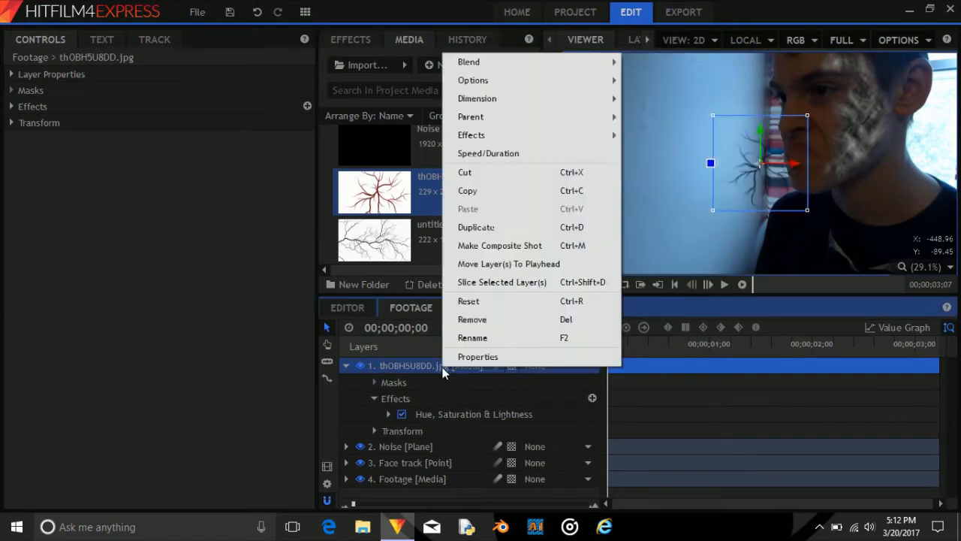
{"action": "left_click", "coordinate": [470, 337]}
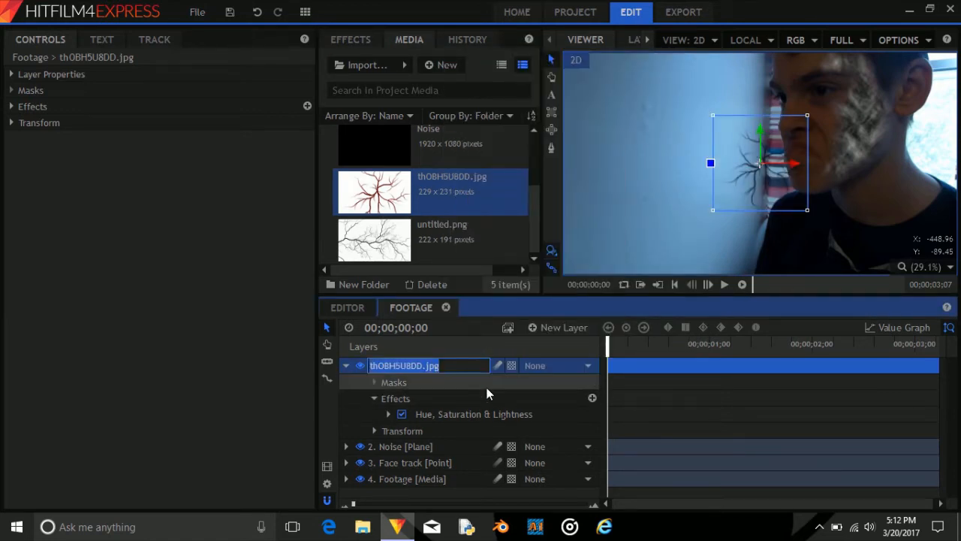
{"action": "type", "text": "Vein"}
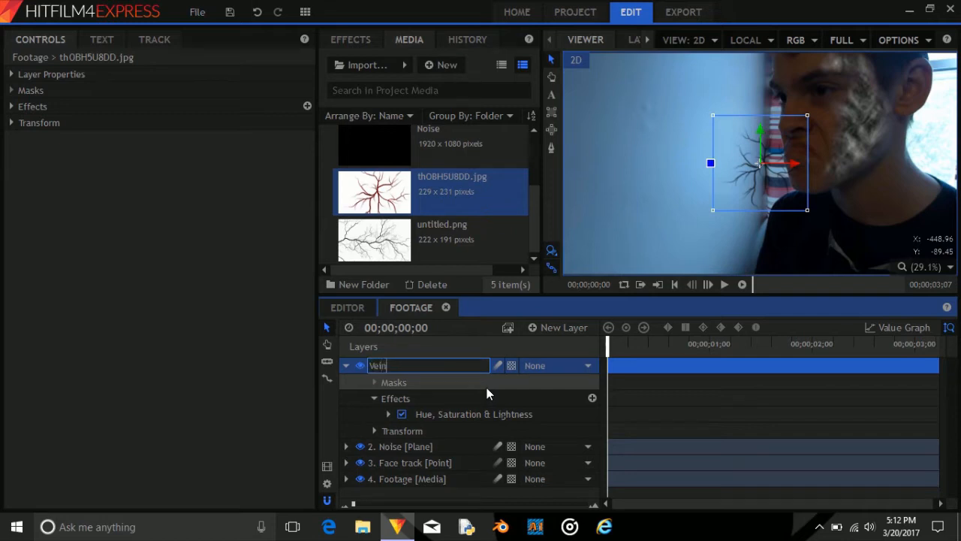
{"action": "type", "text": " 2"}
{"action": "key", "text": "Return"}
{"action": "left_click", "coordinate": [278, 332]}
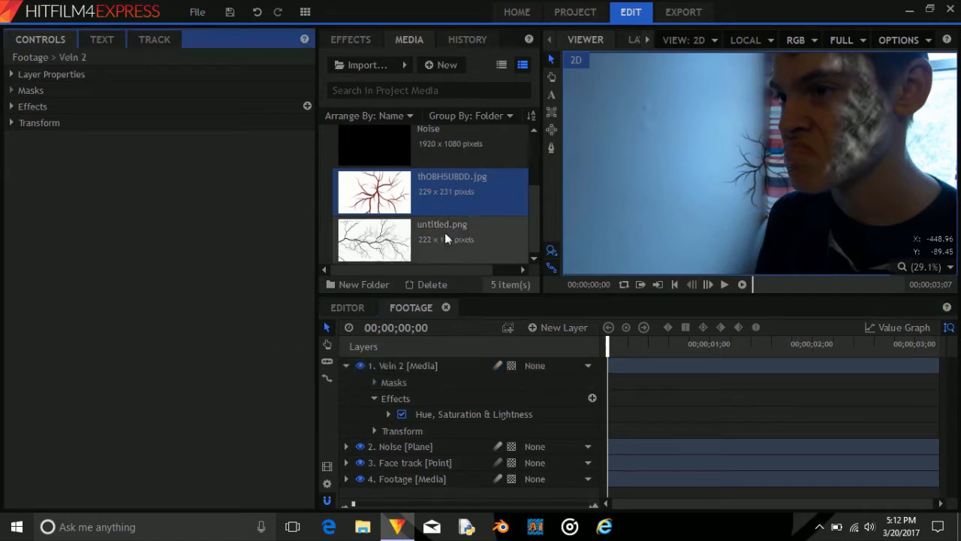
- Move the Vein 2 layer onto the masked cheek of the face
{"action": "left_click", "coordinate": [431, 382]}
{"action": "scroll", "coordinate": [818, 128], "scroll_direction": "up", "scroll_amount": 3}
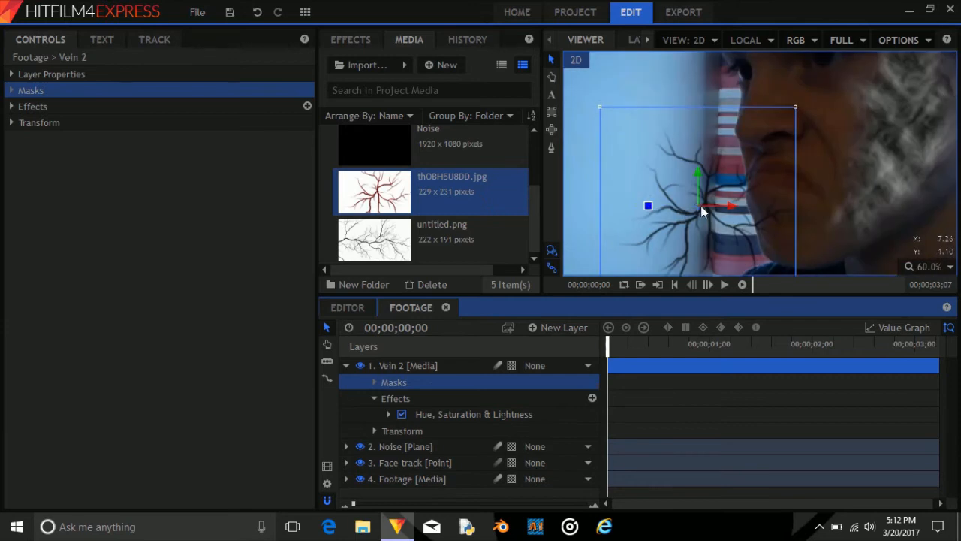
{"action": "left_click_drag", "start_coordinate": [849, 114], "coordinate": [854, 108]}
{"action": "scroll", "coordinate": [885, 218], "scroll_direction": "down", "scroll_amount": 2}
{"action": "left_click", "coordinate": [885, 212]}
{"action": "left_click_drag", "start_coordinate": [885, 213], "coordinate": [770, 217]}
- Duplicate the Vein 2 layer and move the copy up over the eye and forehead
{"action": "right_click", "coordinate": [436, 373]}
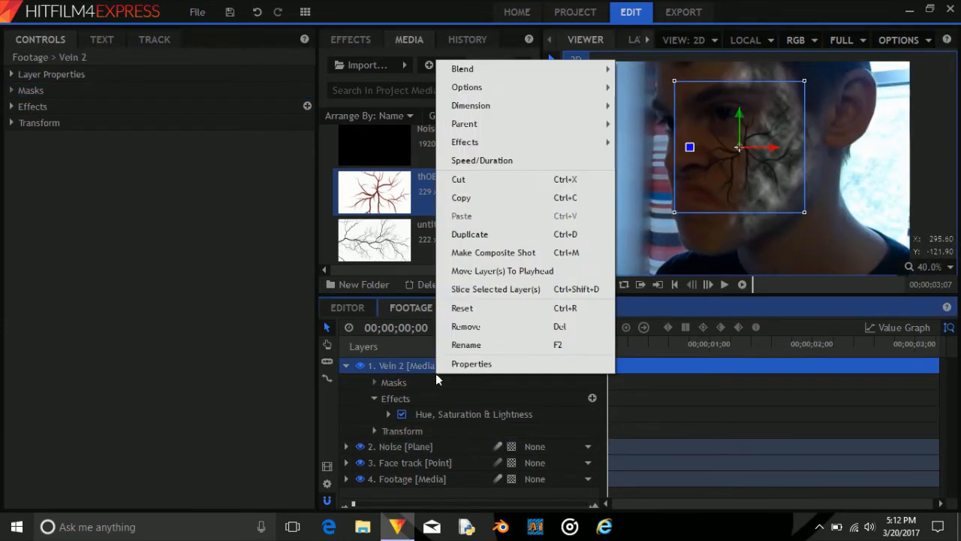
{"action": "left_click", "coordinate": [490, 236]}
{"action": "left_click_drag", "start_coordinate": [738, 150], "coordinate": [723, 73]}
- Duplicate the Vein 2 copy over the forehead and move the new copy across to the temple and ear
{"action": "right_click", "coordinate": [452, 451]}
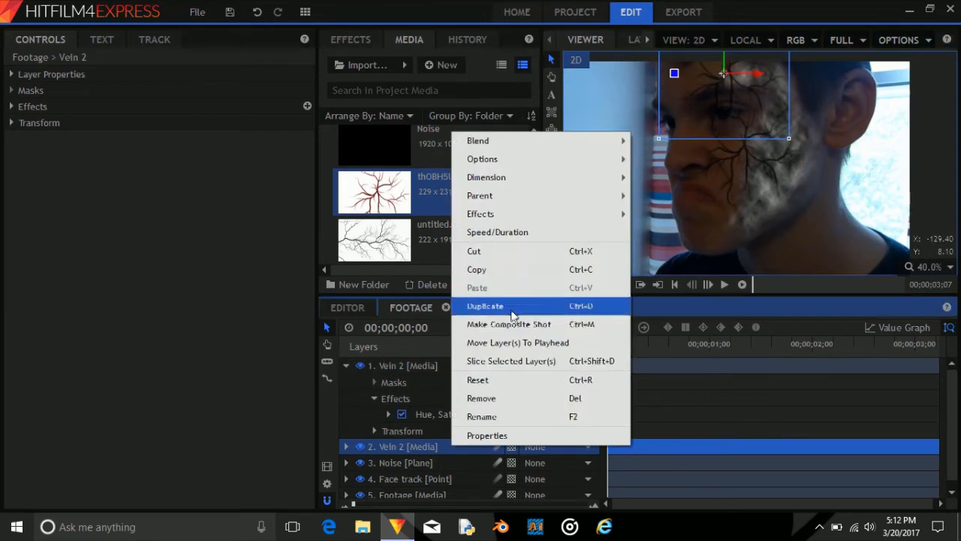
{"action": "left_click", "coordinate": [496, 305]}
{"action": "left_click_drag", "start_coordinate": [817, 89], "coordinate": [820, 74]}
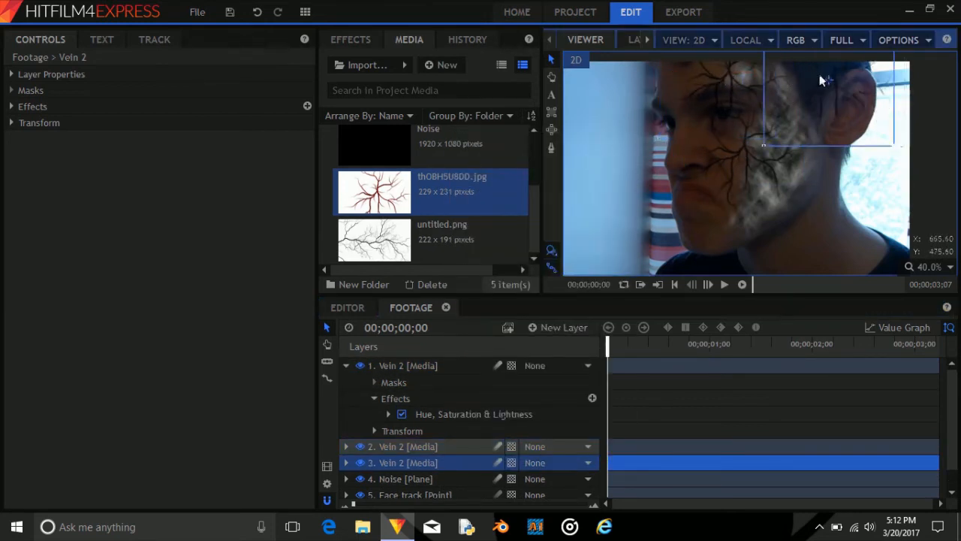
- Duplicate the Vein 2 layer at the ear and move the copy down over the back of the cheek
{"action": "right_click", "coordinate": [418, 464]}
{"action": "left_click", "coordinate": [452, 323]}
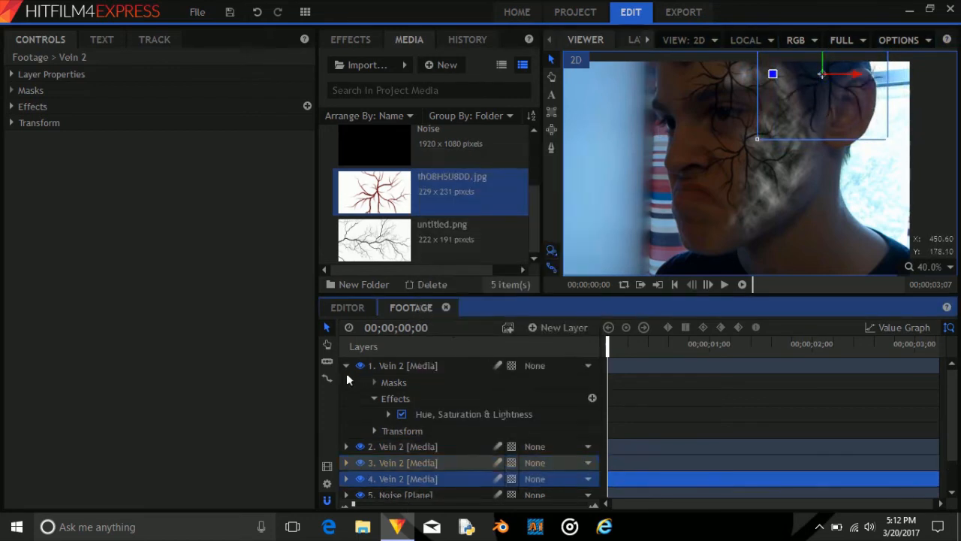
{"action": "left_click", "coordinate": [346, 366]}
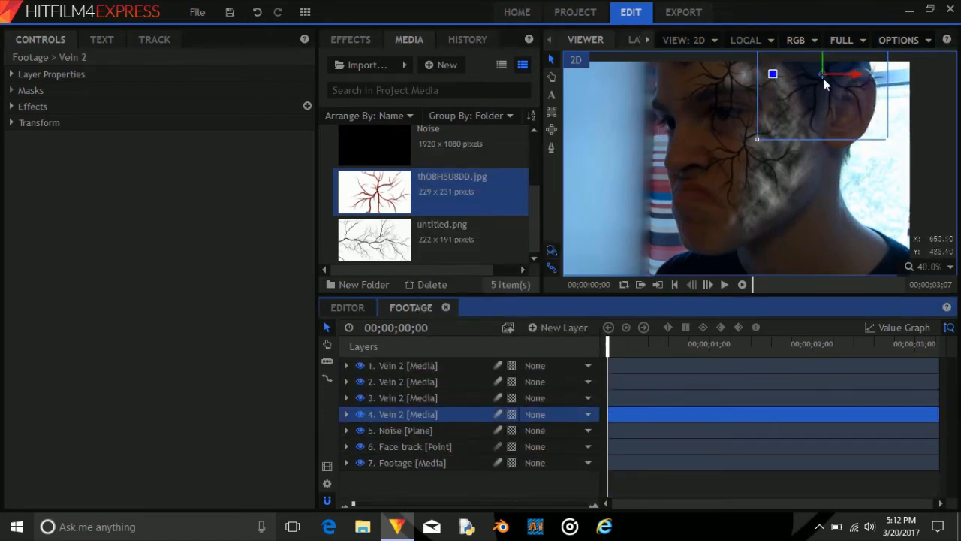
{"action": "left_click_drag", "start_coordinate": [823, 78], "coordinate": [820, 100]}
{"action": "right_click", "coordinate": [451, 421]}
{"action": "left_click", "coordinate": [515, 276]}
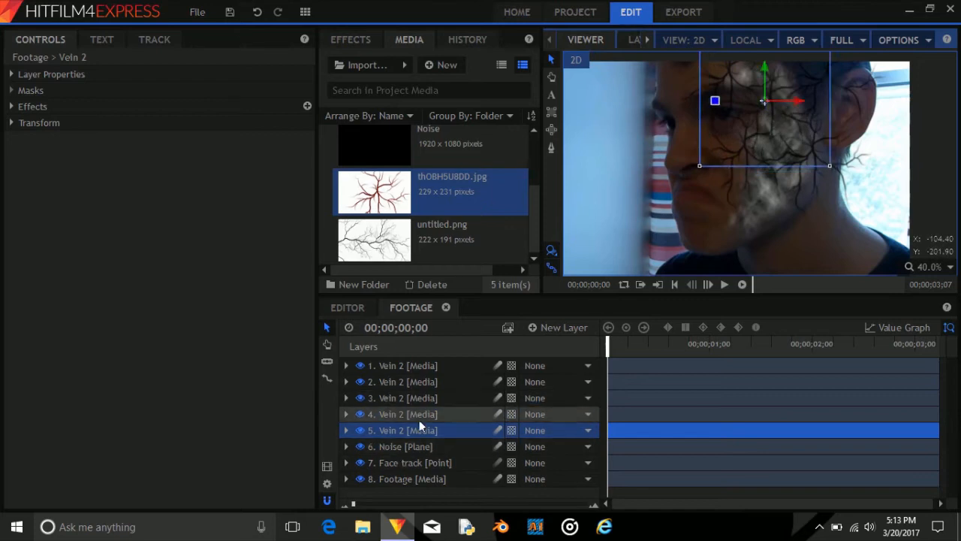
{"action": "left_click", "coordinate": [425, 428]}
{"action": "key", "text": "Delete"}
- Rename the untitled.png image in the project media as Vein 1
{"action": "left_click", "coordinate": [471, 236]}
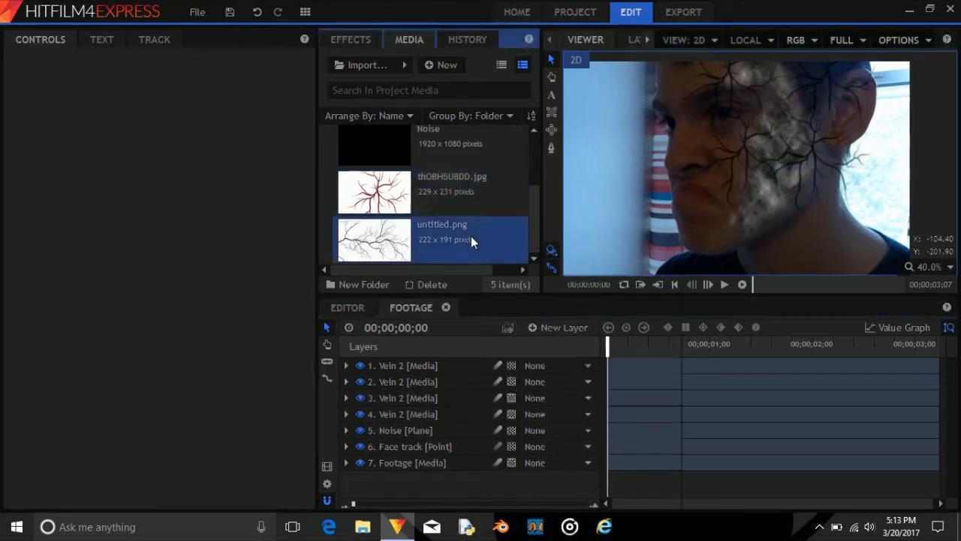
{"action": "right_click", "coordinate": [471, 239]}
{"action": "left_click", "coordinate": [528, 426]}
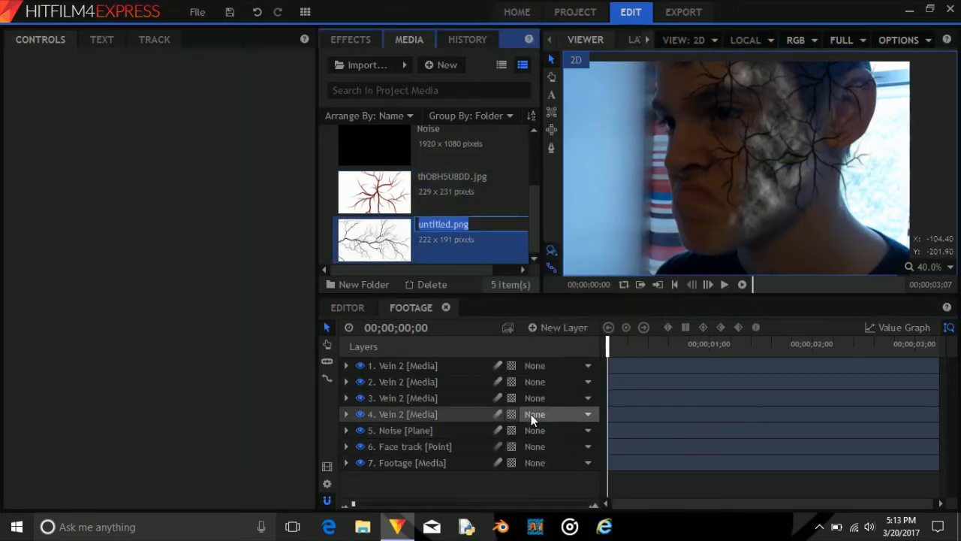
{"action": "type", "text": "Vein 1"}
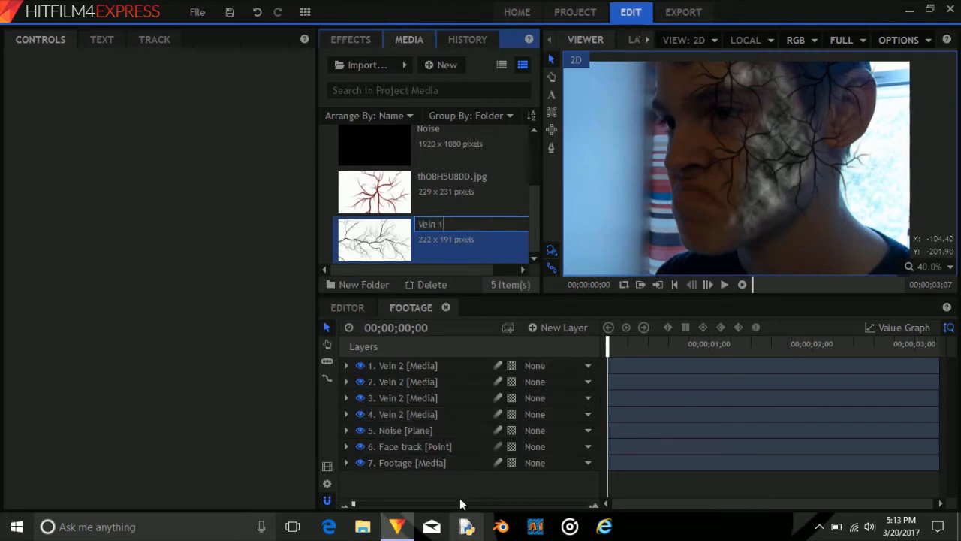
{"action": "left_click", "coordinate": [491, 336]}
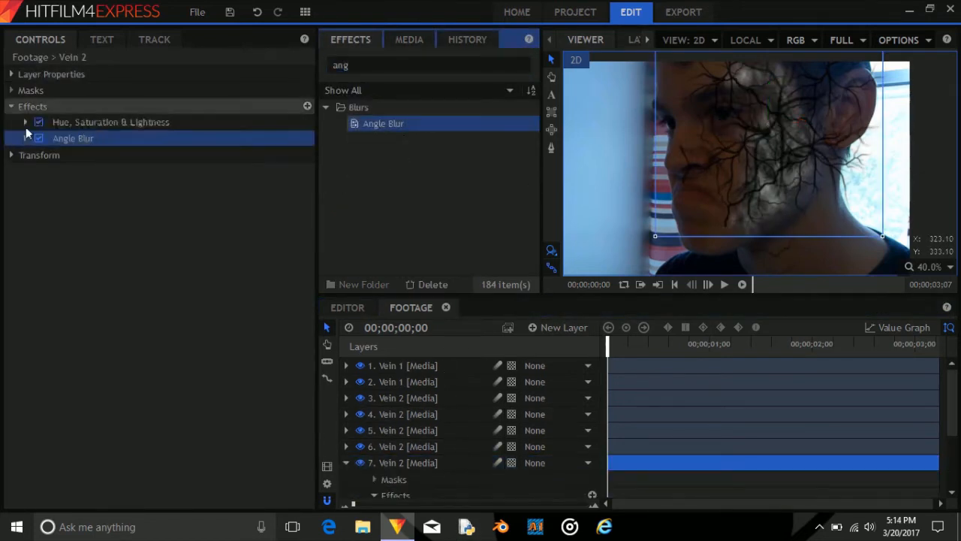
- Set the Angle Blur on the lowest Vein 2 layer to an angle of 13° and a length of 3 px
{"action": "left_click_drag", "start_coordinate": [303, 154], "coordinate": [310, 154]}
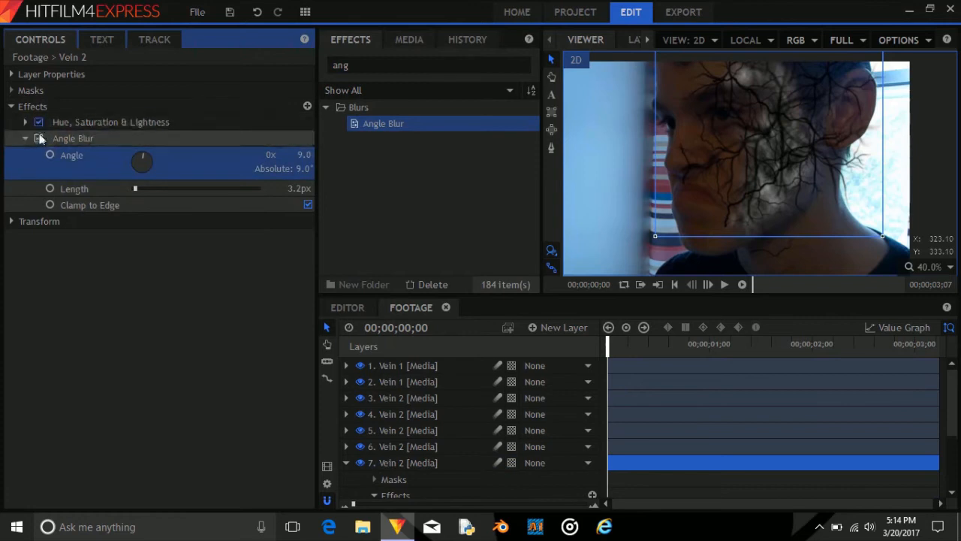
{"action": "left_click_drag", "start_coordinate": [302, 188], "coordinate": [305, 188]}
{"action": "left_click", "coordinate": [302, 155]}
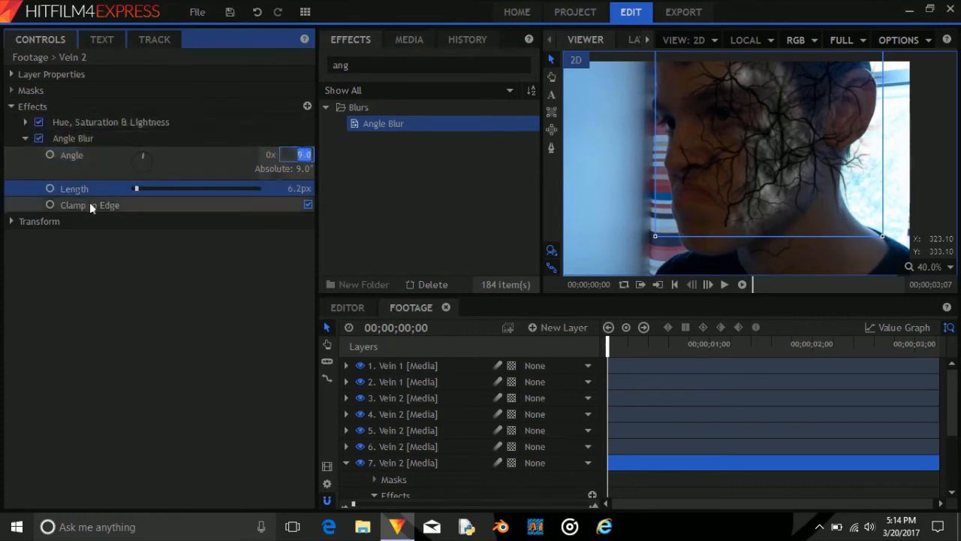
{"action": "type", "text": "13"}
{"action": "key", "text": "Return"}
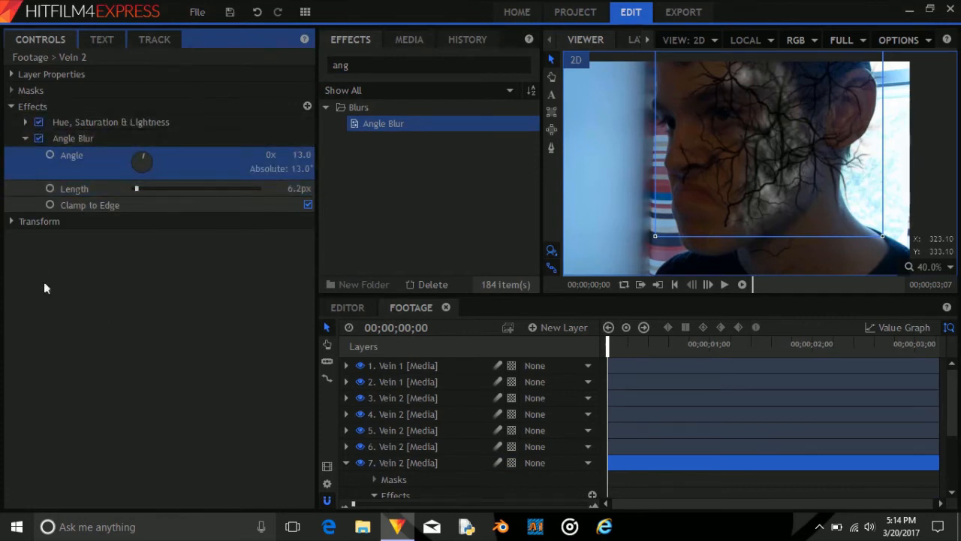
{"action": "left_click", "coordinate": [312, 156]}
{"action": "left_click", "coordinate": [302, 188]}
{"action": "type", "text": "3"}
{"action": "key", "text": "Return"}
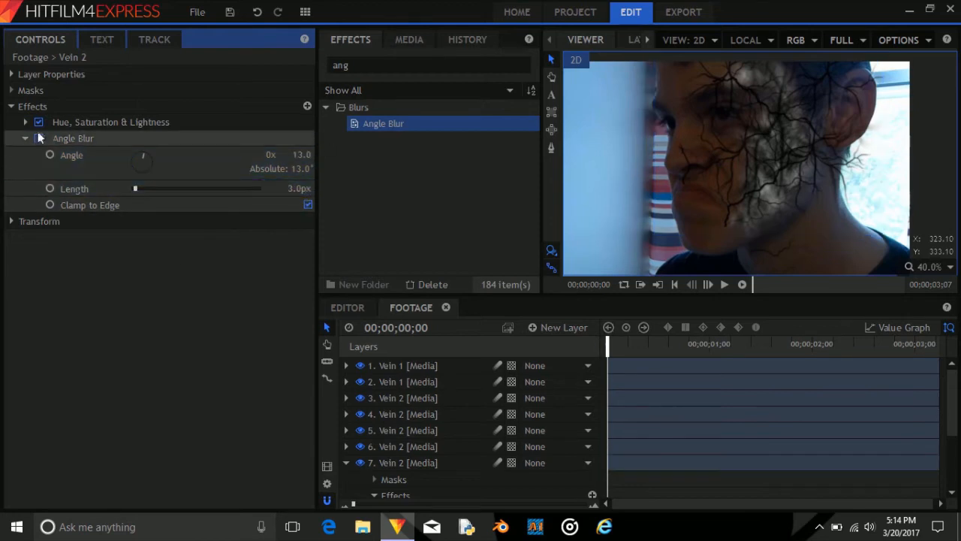
- Set the lowest Vein 2 layer's opacity to 75% and compare the face with the layer hidden and shown
{"action": "left_click", "coordinate": [23, 138]}
{"action": "left_click", "coordinate": [296, 138]}
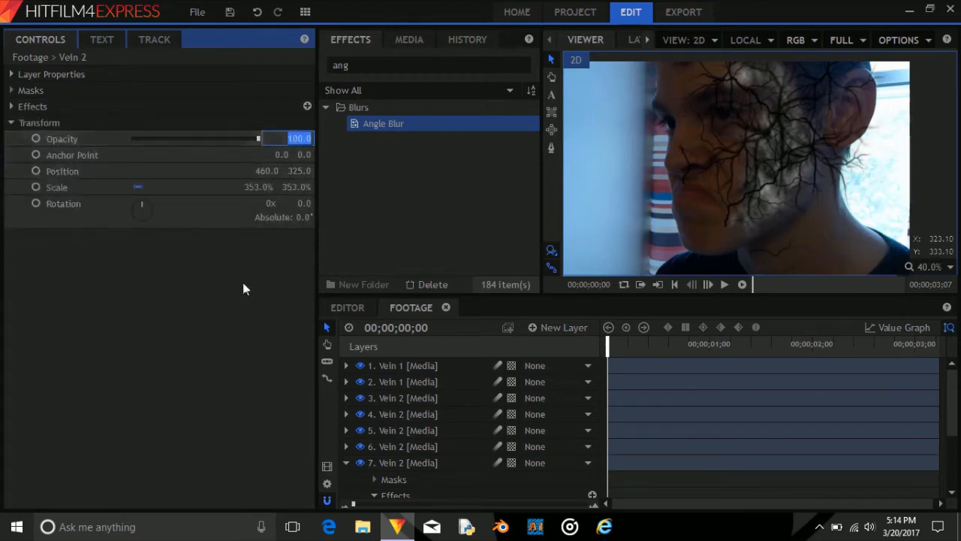
{"action": "type", "text": "70"}
{"action": "key", "text": "Return"}
{"action": "left_click", "coordinate": [296, 138]}
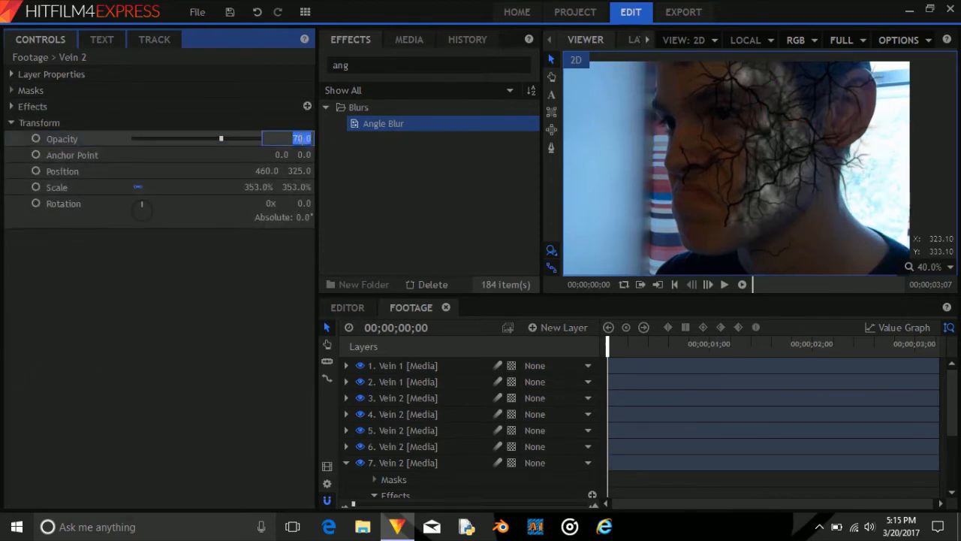
{"action": "type", "text": "75"}
{"action": "key", "text": "Return"}
{"action": "left_click", "coordinate": [362, 463]}
{"action": "left_click", "coordinate": [361, 462]}
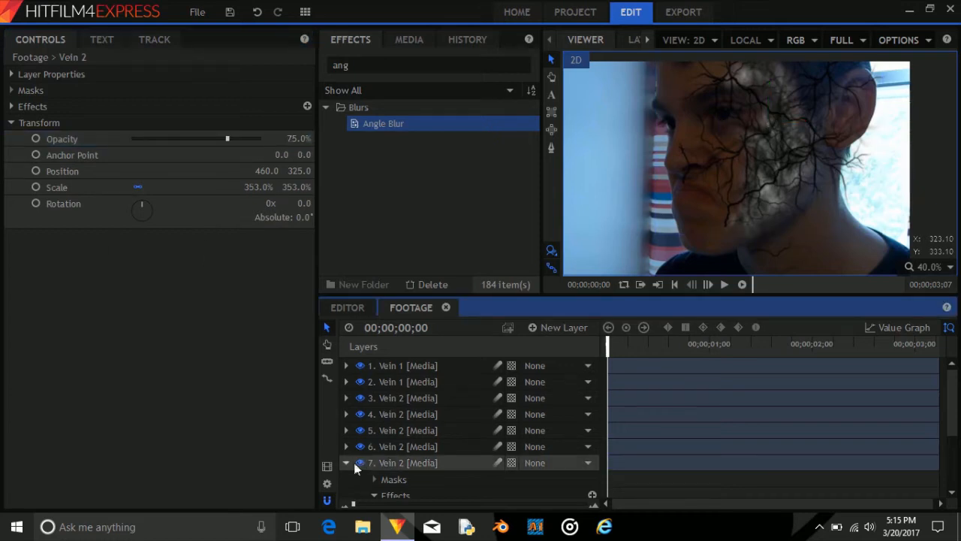
{"action": "left_click", "coordinate": [346, 463]}
{"action": "left_click", "coordinate": [11, 122]}
- Clear the effects search, duplicate the uppermost Vein 1 layer and place the copy between the Vein 2 layers and the Noise layer
{"action": "left_click_drag", "start_coordinate": [361, 65], "coordinate": [307, 89]}
{"action": "key", "text": "BackSpace"}
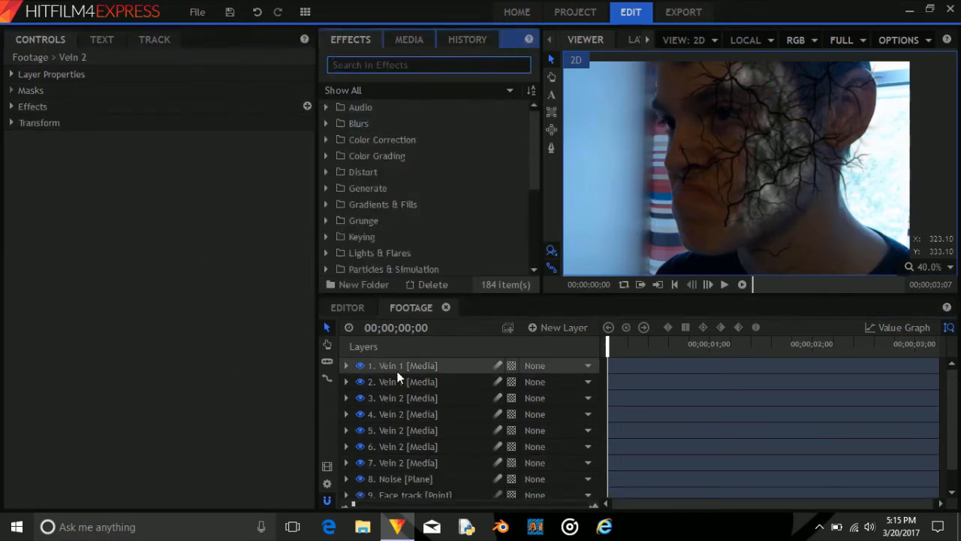
{"action": "right_click", "coordinate": [396, 369]}
{"action": "left_click", "coordinate": [452, 231]}
{"action": "left_click_drag", "start_coordinate": [414, 381], "coordinate": [425, 481]}
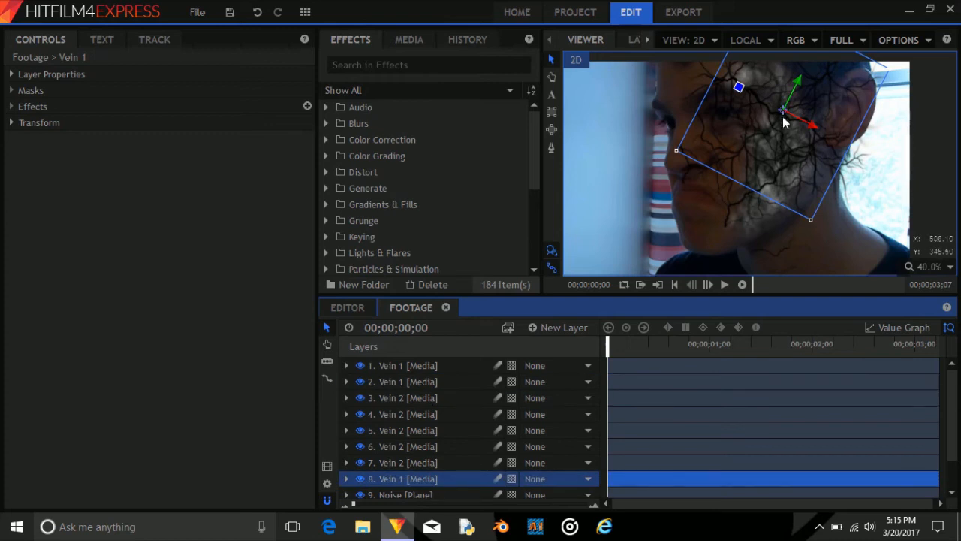
- Move the lowest Vein 1 copy to 492.5, 362.5, rotate it to about 68° and scale it to about 272.4% by 358.5%
{"action": "left_click", "coordinate": [11, 122]}
{"action": "left_click_drag", "start_coordinate": [296, 187], "coordinate": [472, 187]}
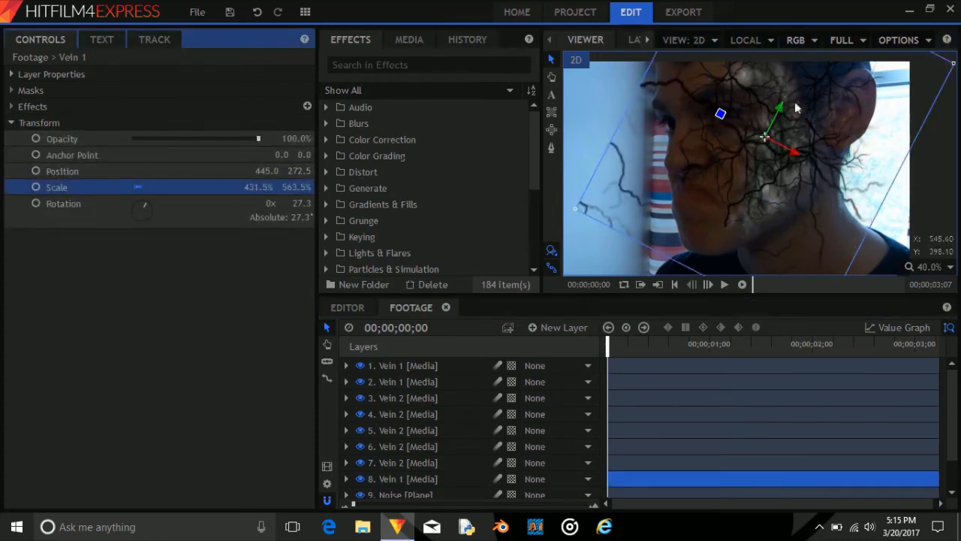
{"action": "left_click_drag", "start_coordinate": [721, 114], "coordinate": [748, 91]}
{"action": "left_click_drag", "start_coordinate": [764, 137], "coordinate": [779, 113]}
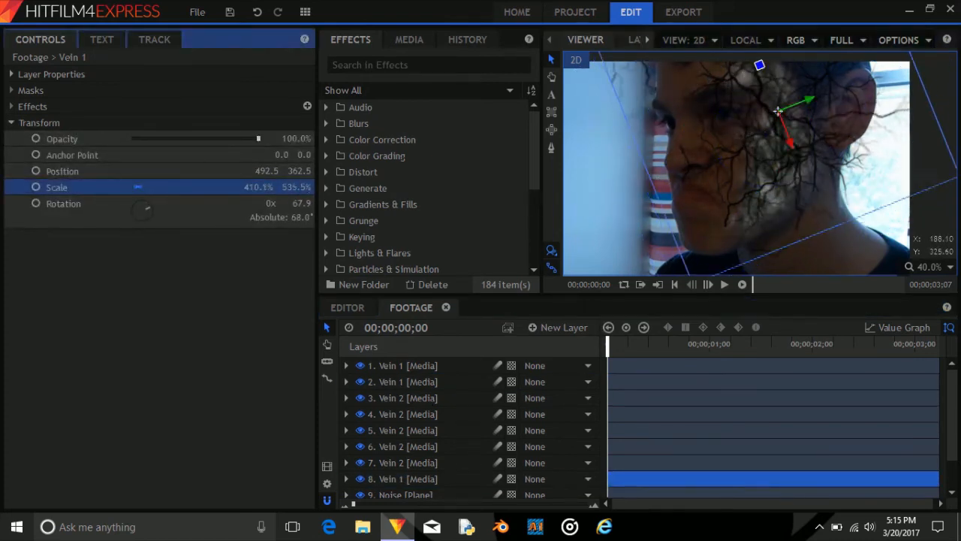
{"action": "mouse_move", "coordinate": [299, 187]}
{"action": "left_mouse_down"}
{"action": "mouse_move", "coordinate": [278, 187]}
{"action": "mouse_move", "coordinate": [300, 187]}
{"action": "left_mouse_up"}
{"action": "left_click_drag", "start_coordinate": [873, 143], "coordinate": [898, 153]}
- Add an Angle Blur to the lowest Vein 1 layer with an angle of 13° and a length of 3 px
{"action": "left_click", "coordinate": [357, 65]}
{"action": "type", "text": "an"}
{"action": "left_click_drag", "start_coordinate": [417, 177], "coordinate": [127, 140]}
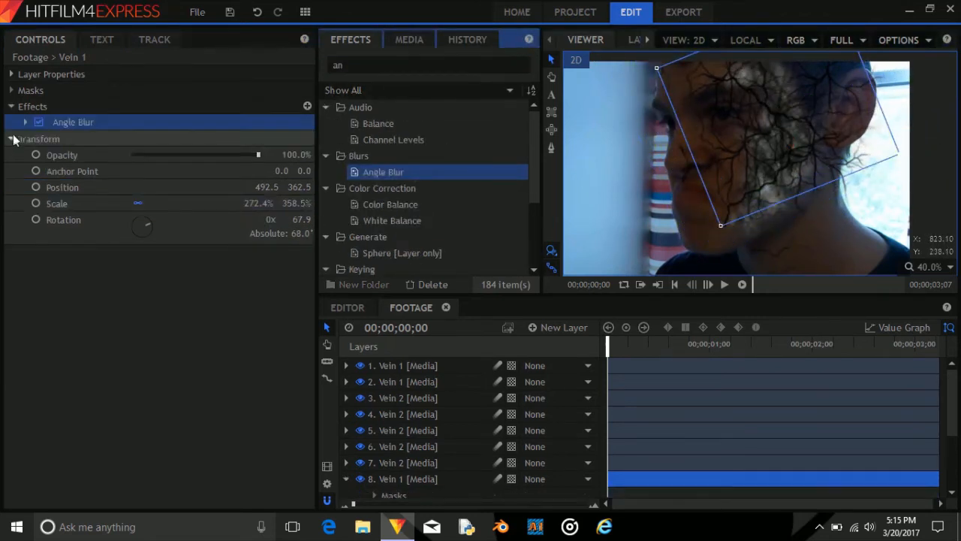
{"action": "left_click", "coordinate": [11, 138]}
{"action": "left_click", "coordinate": [25, 122]}
{"action": "left_click", "coordinate": [304, 138]}
{"action": "type", "text": "13"}
{"action": "key", "text": "Return"}
{"action": "left_click", "coordinate": [299, 172]}
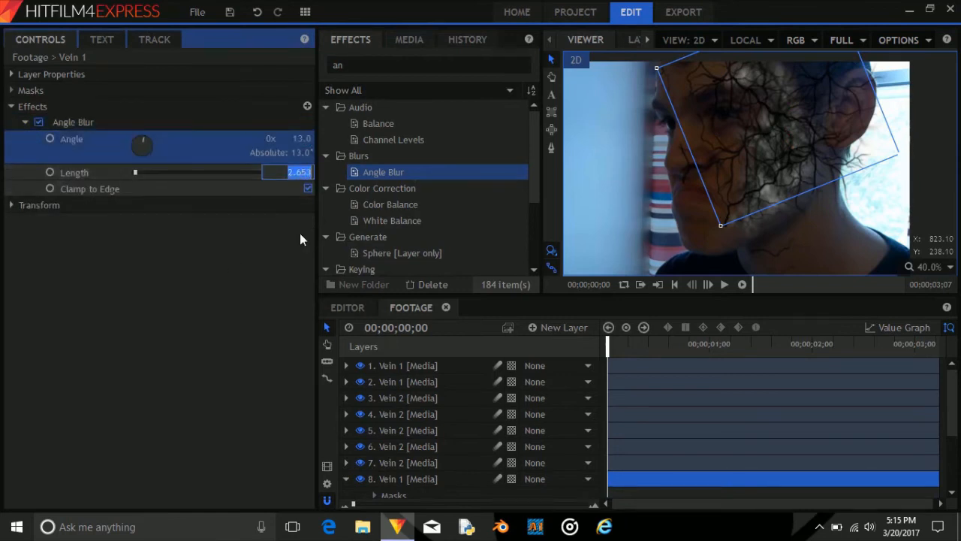
{"action": "type", "text": "3"}
{"action": "key", "text": "Return"}
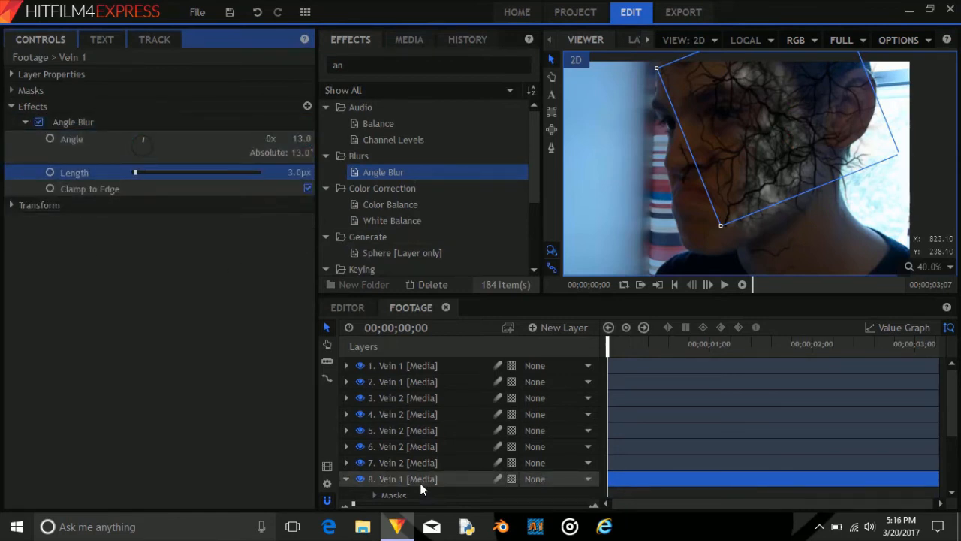
- Compare the face with the lowest Vein 1 layer hidden and shown, and enlarge that layer to about 335.7% by 436.1%
{"action": "scroll", "coordinate": [421, 484], "scroll_direction": "down", "scroll_amount": 1}
{"action": "left_click", "coordinate": [361, 433]}
{"action": "left_click", "coordinate": [361, 432]}
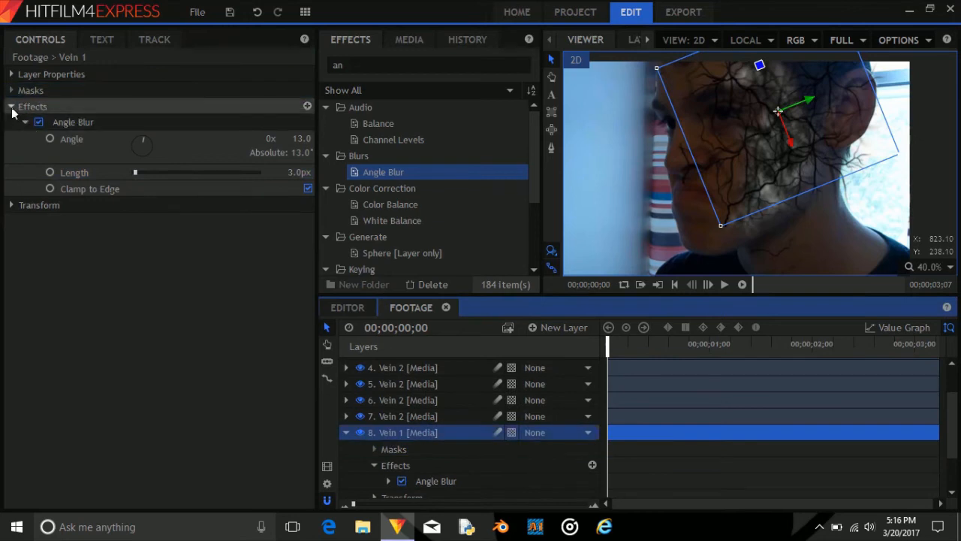
{"action": "left_click", "coordinate": [405, 416]}
{"action": "left_click", "coordinate": [451, 433]}
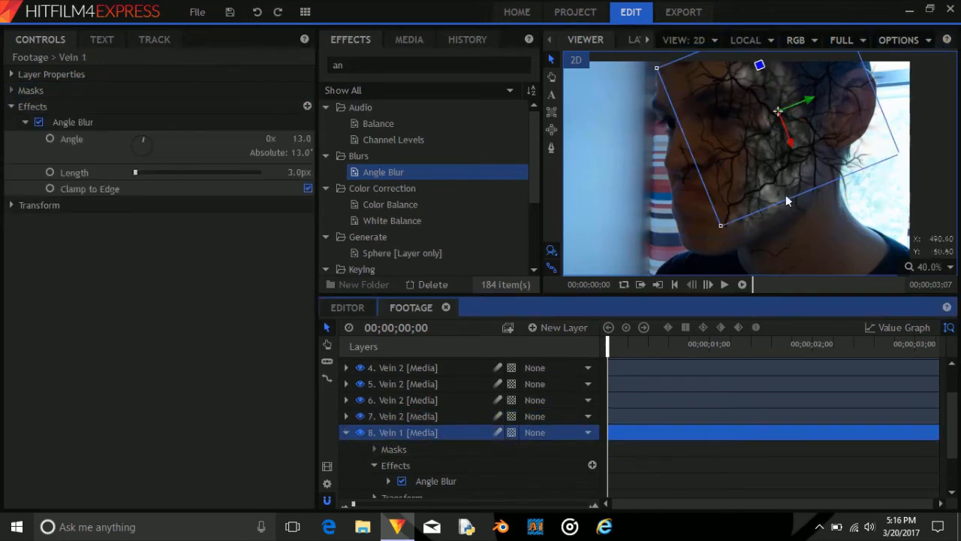
{"action": "left_click_drag", "start_coordinate": [719, 225], "coordinate": [709, 253]}
- Set the lowest Vein 1 layer's Angle Blur angle to 5° and compare the layer with the blur off and on
{"action": "left_click_drag", "start_coordinate": [302, 139], "coordinate": [296, 139]}
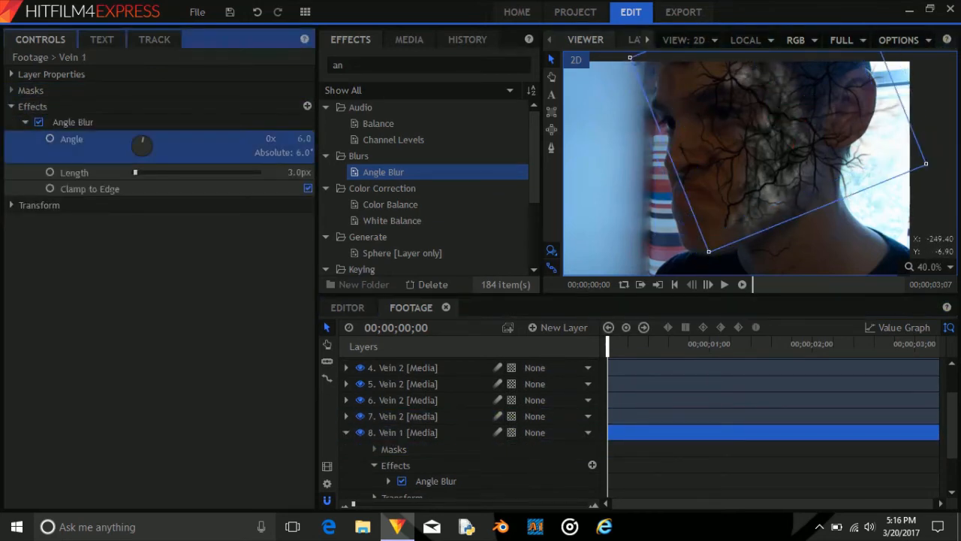
{"action": "left_click", "coordinate": [216, 269]}
{"action": "left_click", "coordinate": [40, 123]}
{"action": "left_click", "coordinate": [40, 123]}
- Lower the opacity of the lowest Vein 1 layer slightly and collapse its properties
{"action": "left_click", "coordinate": [25, 204]}
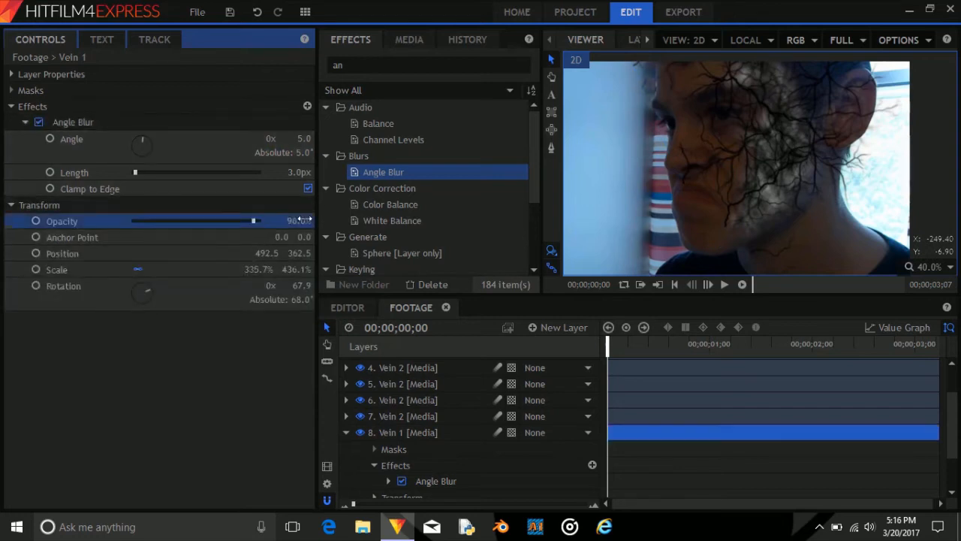
{"action": "left_click", "coordinate": [25, 204]}
{"action": "left_click", "coordinate": [25, 122]}
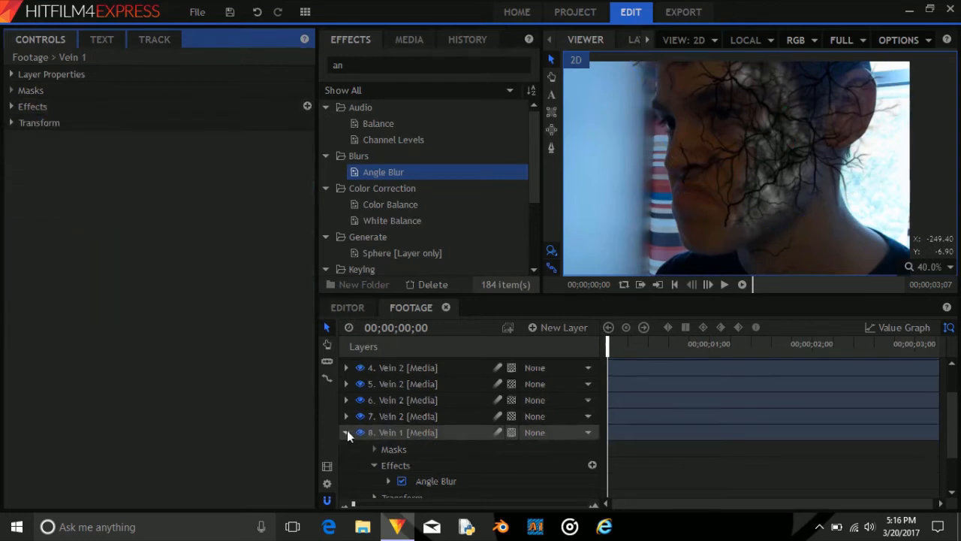
{"action": "left_click", "coordinate": [346, 432]}
- Deselect the vein layers and clear the effects search text
{"action": "left_click", "coordinate": [413, 391]}
{"action": "left_click", "coordinate": [415, 373]}
{"action": "left_click", "coordinate": [440, 362]}
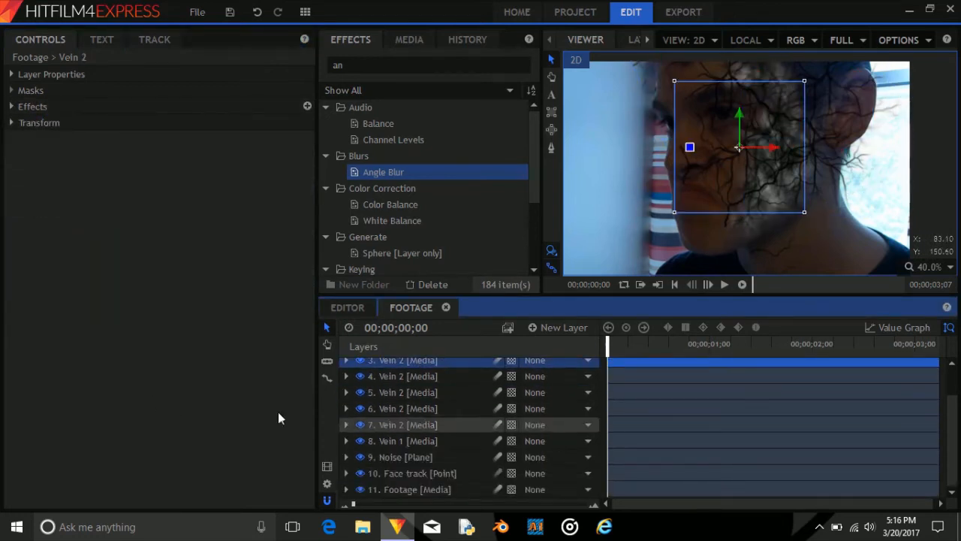
{"action": "left_click", "coordinate": [277, 412]}
{"action": "left_click_drag", "start_coordinate": [368, 66], "coordinate": [178, 106]}
{"action": "key", "text": "BackSpace"}
{"action": "left_click", "coordinate": [236, 273]}
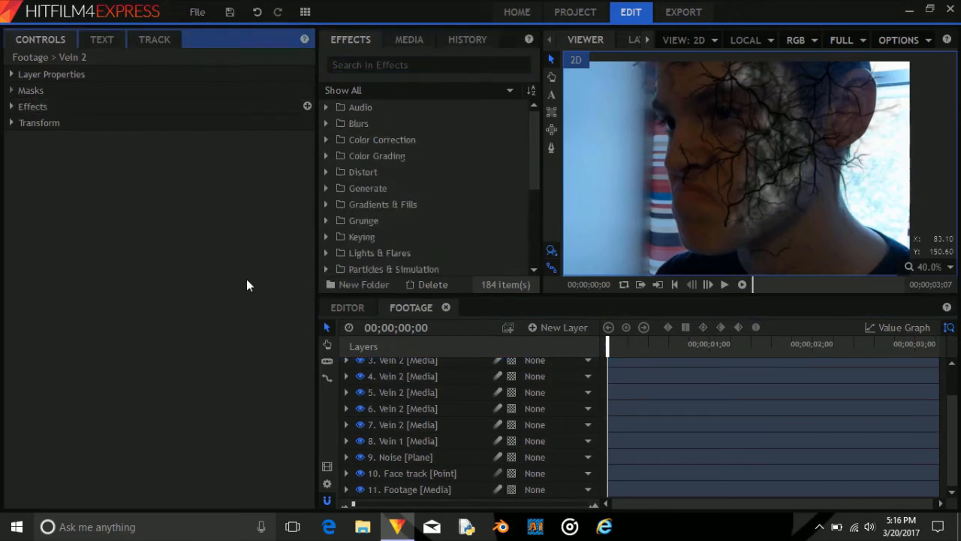
- Group all eight Vein 1 and Vein 2 layers into a new composite shot named Veins
{"action": "scroll", "coordinate": [371, 375], "scroll_direction": "up", "scroll_amount": 2}
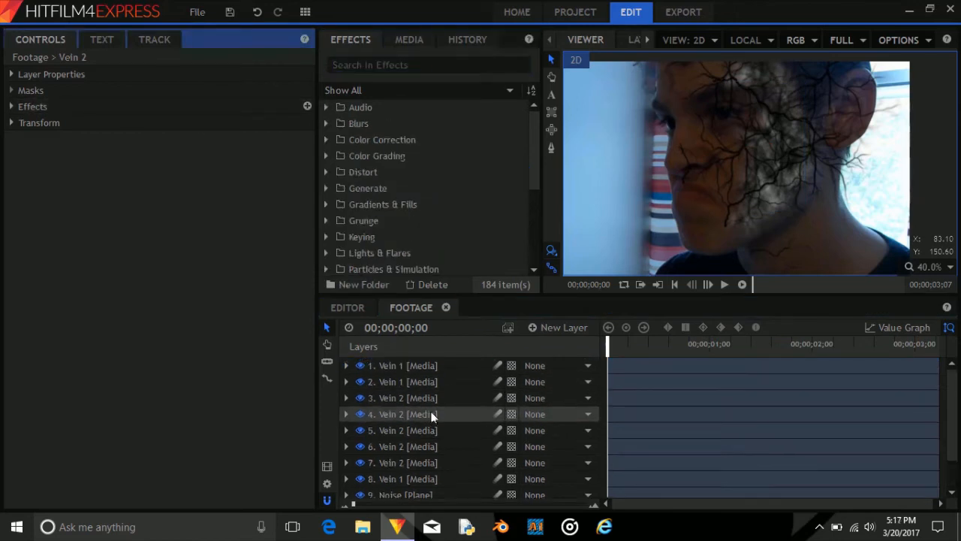
{"action": "left_click", "coordinate": [423, 365]}
{"action": "scroll", "coordinate": [423, 398], "scroll_direction": "down", "scroll_amount": 2}
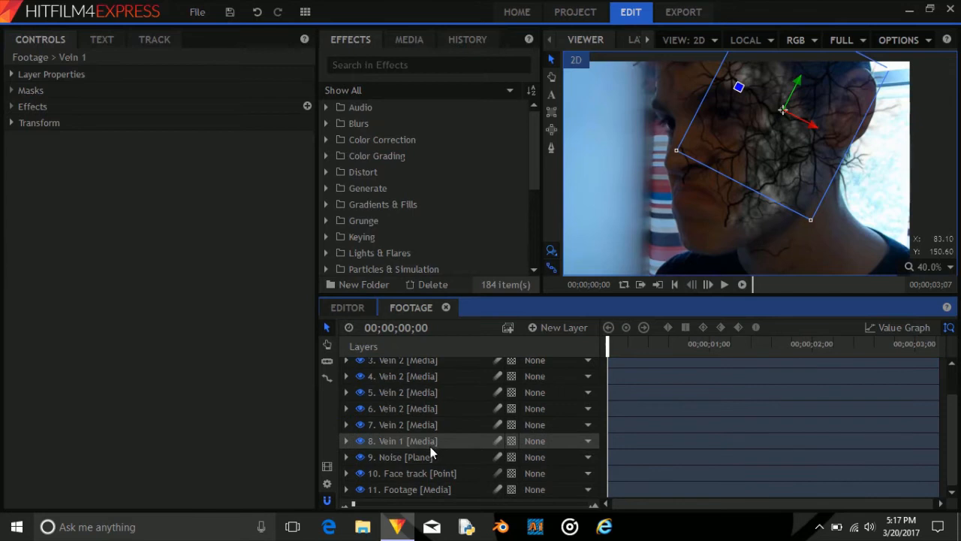
{"action": "left_click", "coordinate": [431, 444], "text": "shift"}
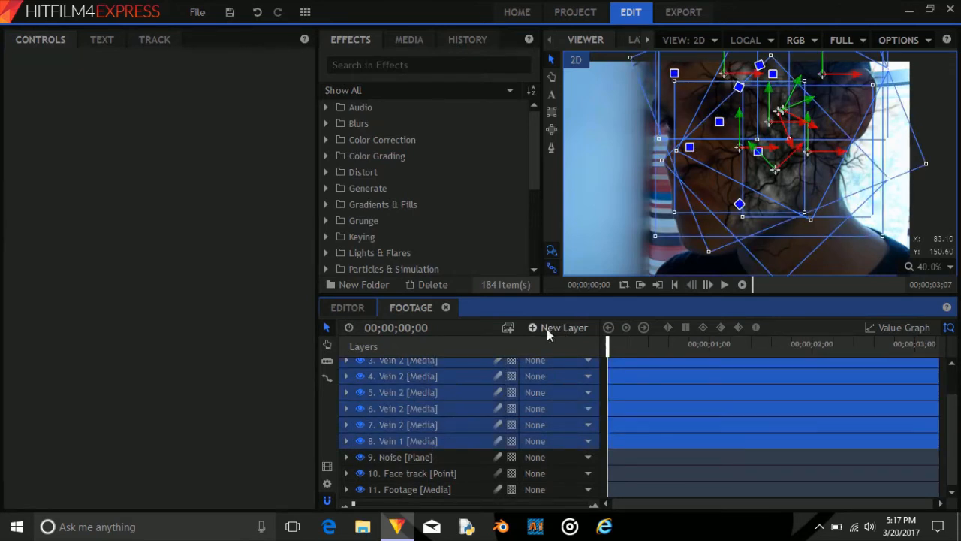
{"action": "left_click", "coordinate": [507, 331]}
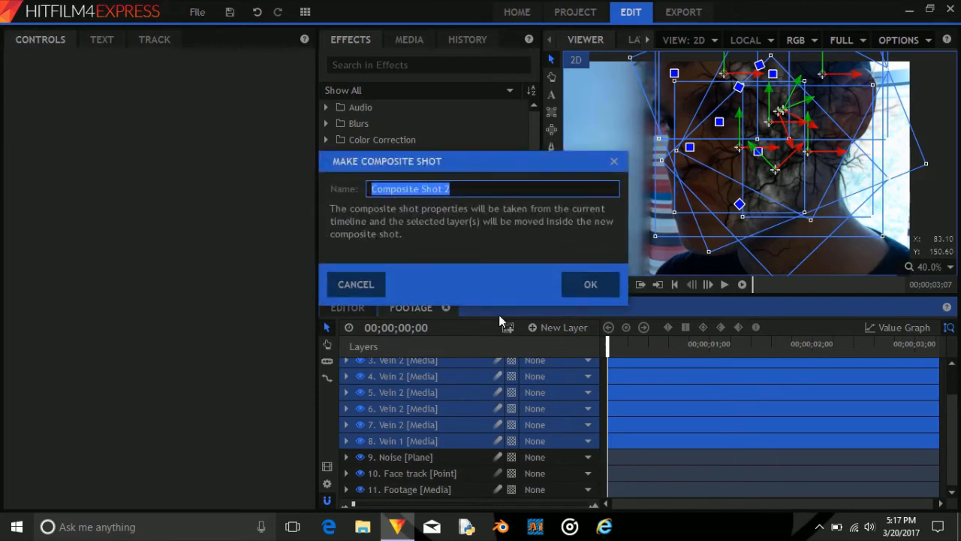
{"action": "type", "text": "Veins"}
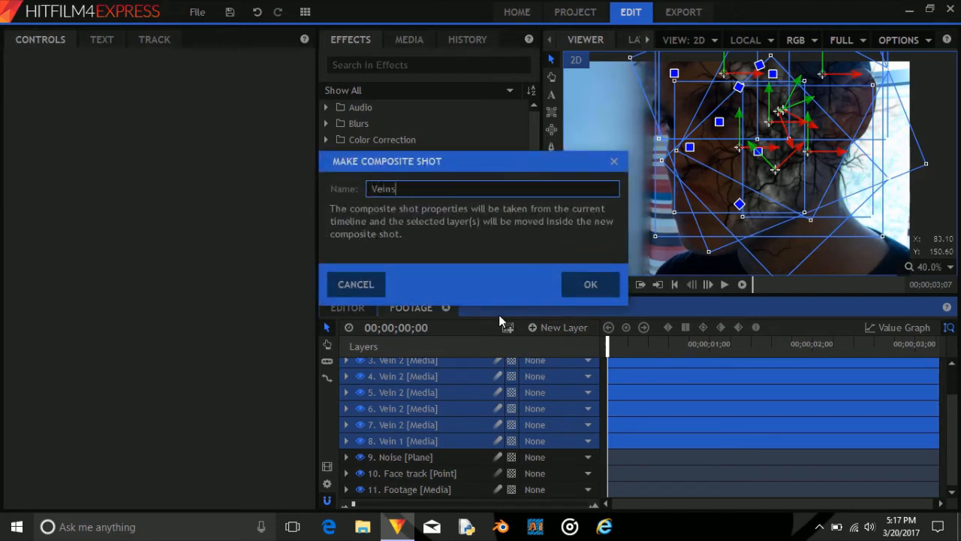
{"action": "left_click", "coordinate": [581, 285]}
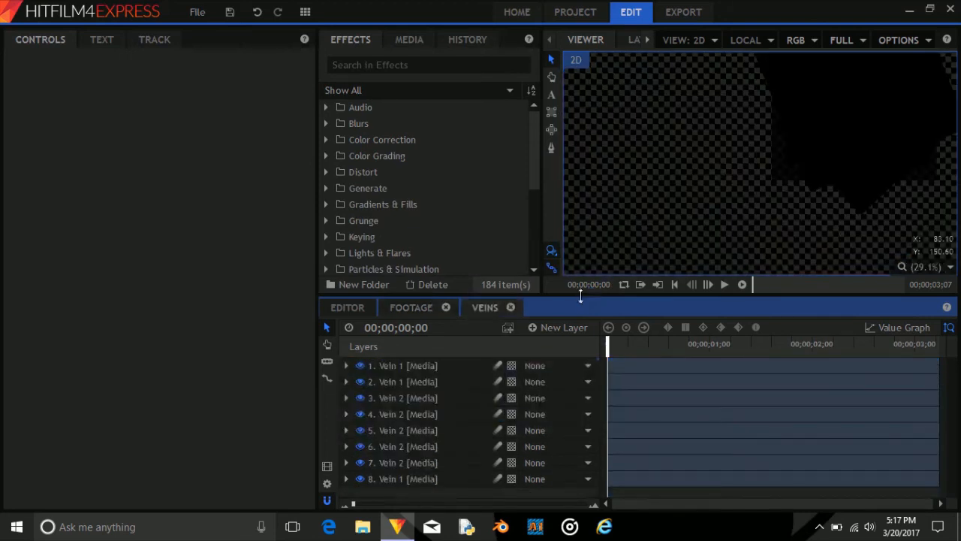
- Add a white 1920 by 1080 plane to the Veins composite shot and place it beneath all the vein layers
{"action": "left_click", "coordinate": [566, 332]}
{"action": "left_click", "coordinate": [560, 345]}
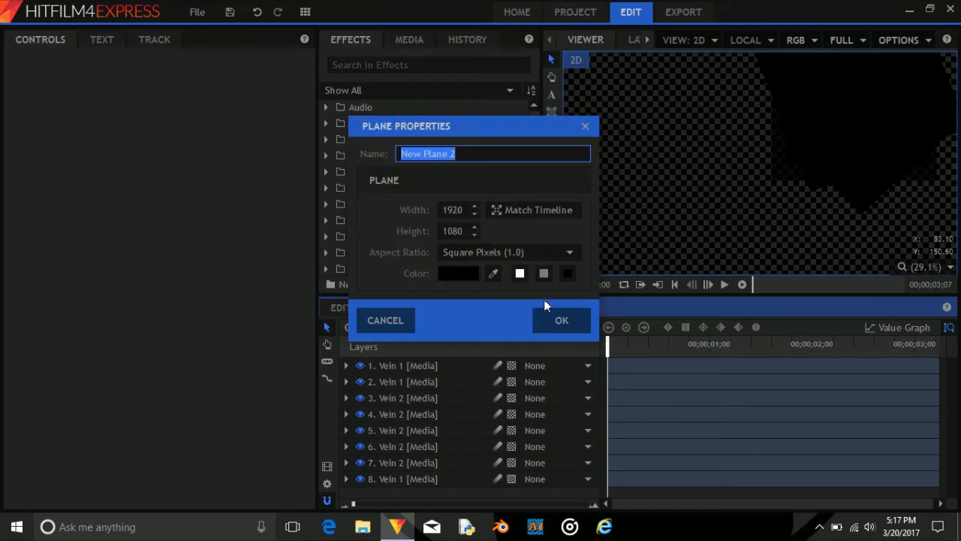
{"action": "left_click", "coordinate": [519, 273]}
{"action": "left_click", "coordinate": [556, 320]}
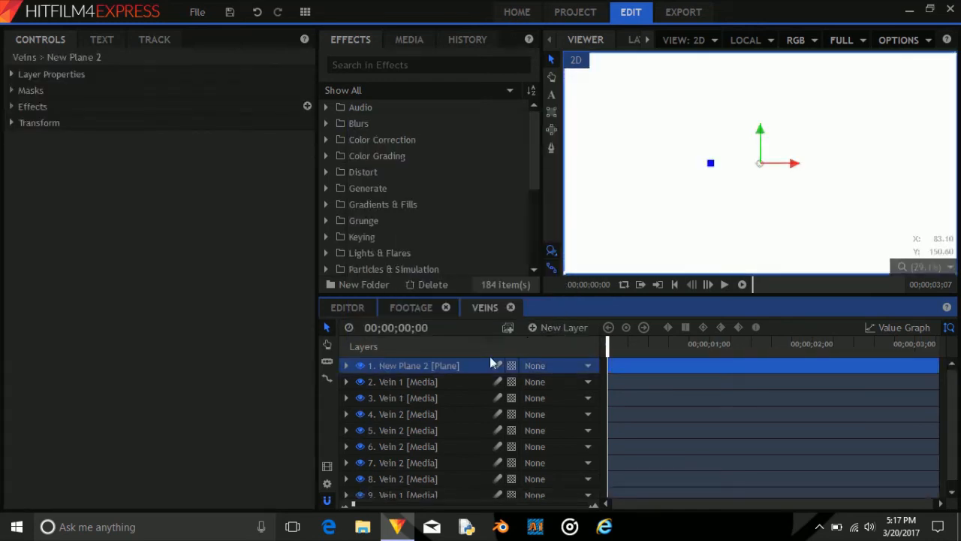
{"action": "left_click_drag", "start_coordinate": [474, 367], "coordinate": [448, 496]}
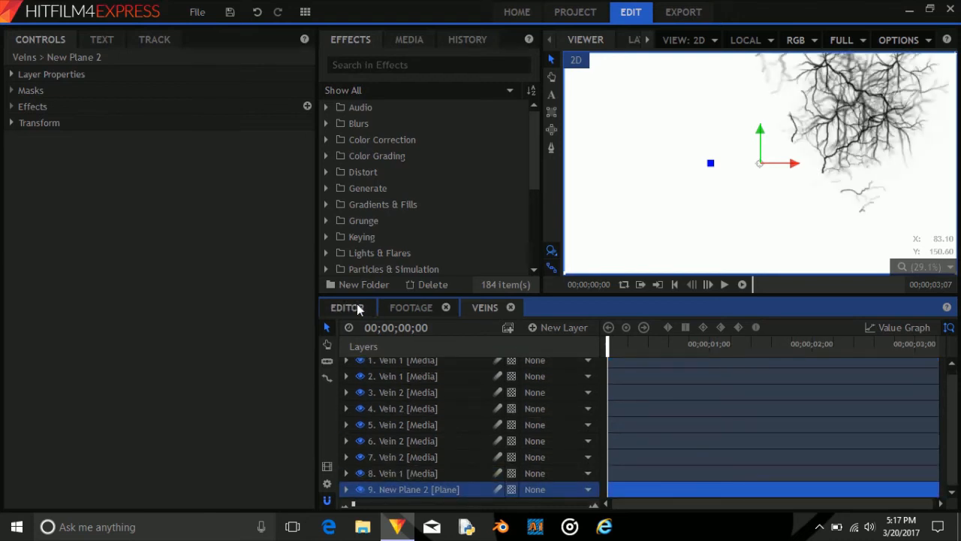
- Set the blend mode of the Veins composite layer to Multiply in the Footage timeline
{"action": "left_click", "coordinate": [418, 307]}
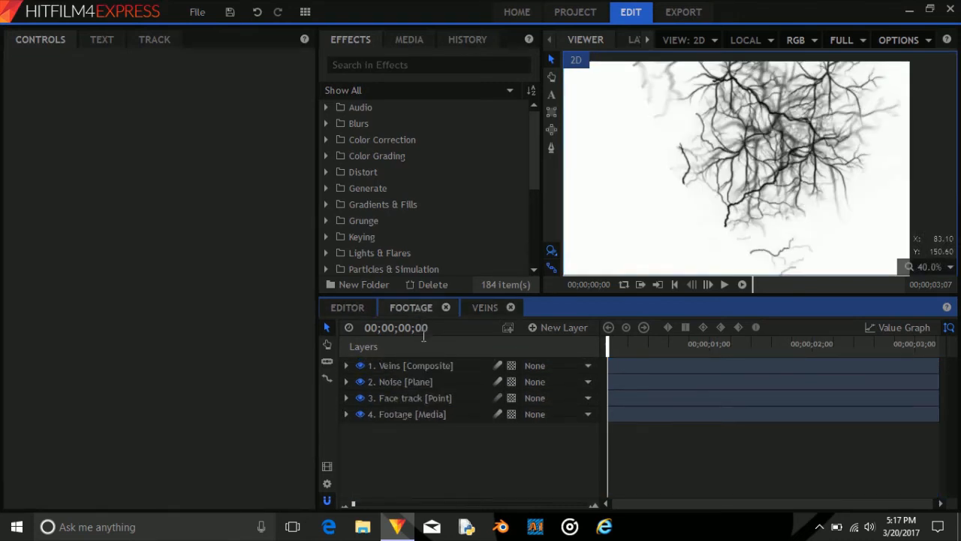
{"action": "left_click", "coordinate": [421, 367]}
{"action": "right_click", "coordinate": [423, 367]}
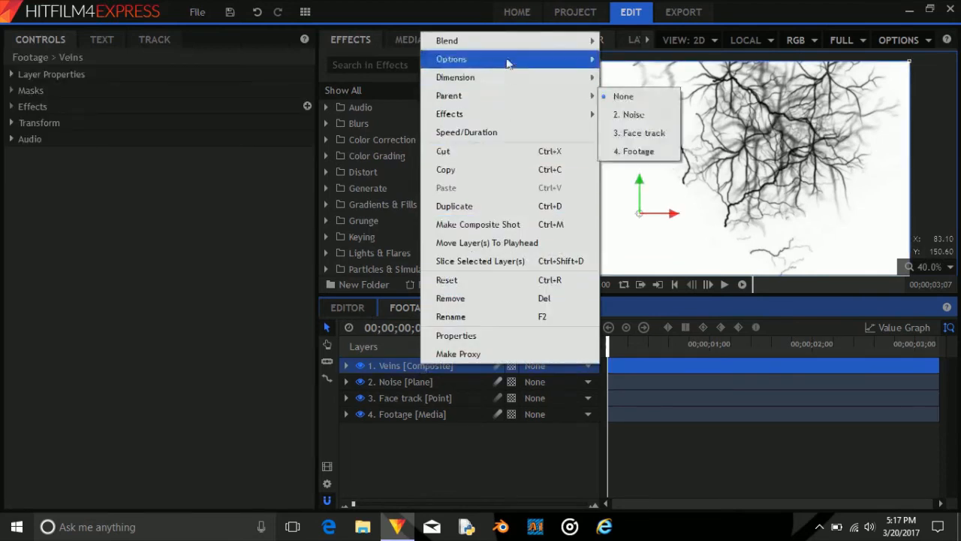
{"action": "mouse_move", "coordinate": [507, 50]}
{"action": "left_click", "coordinate": [652, 299]}
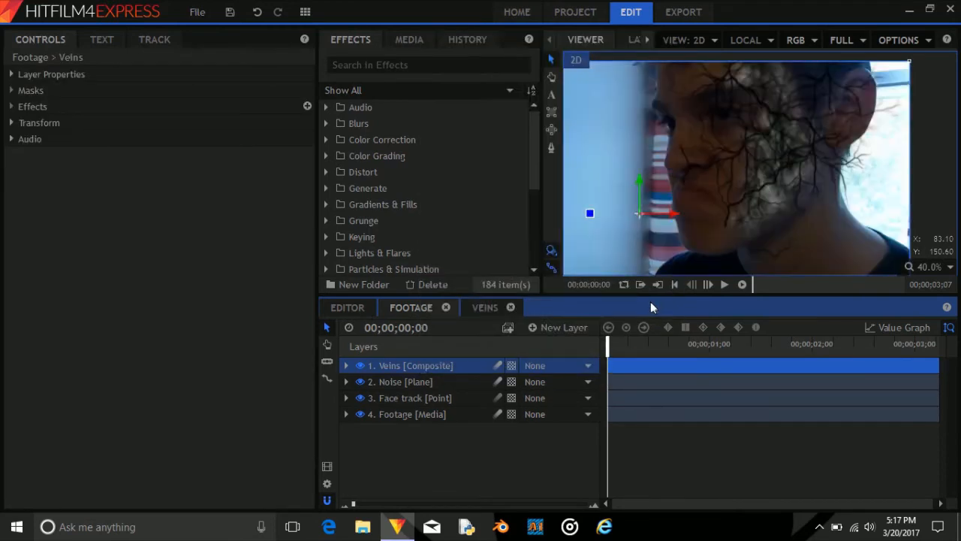
{"action": "left_click", "coordinate": [939, 267]}
{"action": "left_click", "coordinate": [925, 432]}
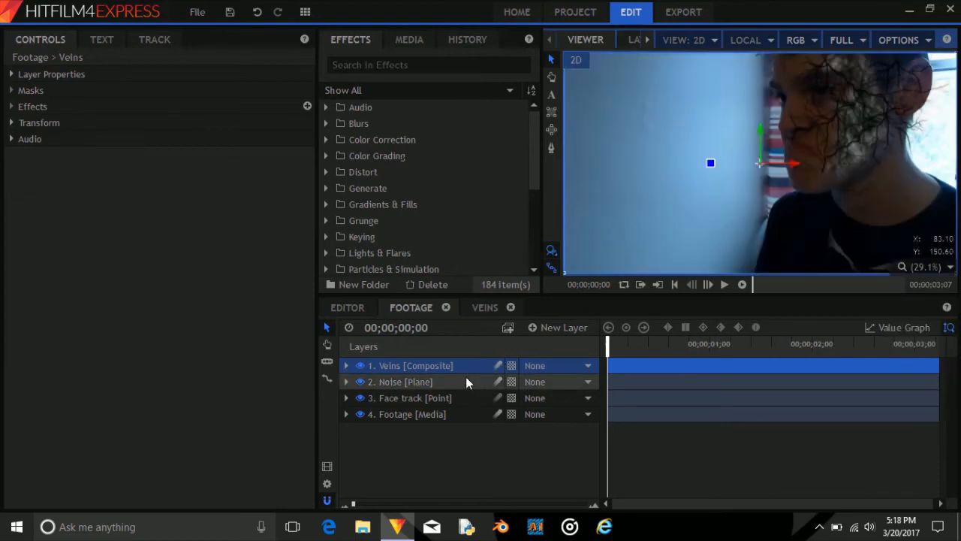
- Group the Veins composite and the Noise plane into a new composite shot named Noise
{"action": "left_click", "coordinate": [465, 382]}
{"action": "left_click", "coordinate": [452, 366], "text": "ctrl"}
{"action": "right_click", "coordinate": [454, 366]}
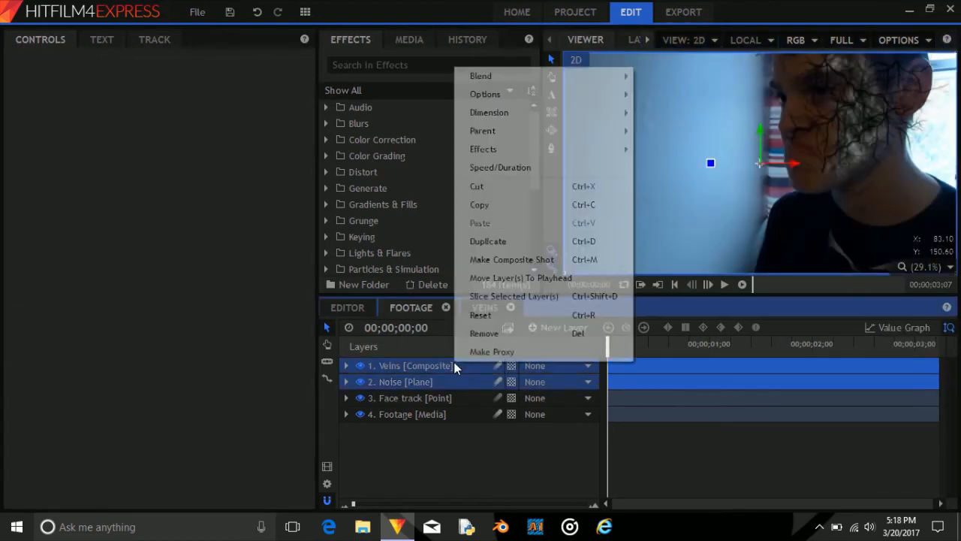
{"action": "left_click", "coordinate": [524, 260]}
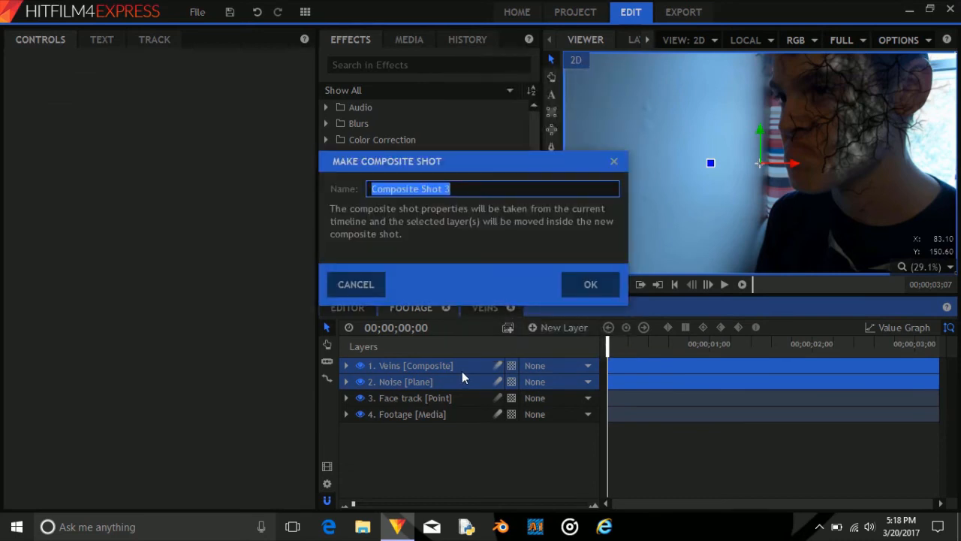
{"action": "type", "text": "Noise"}
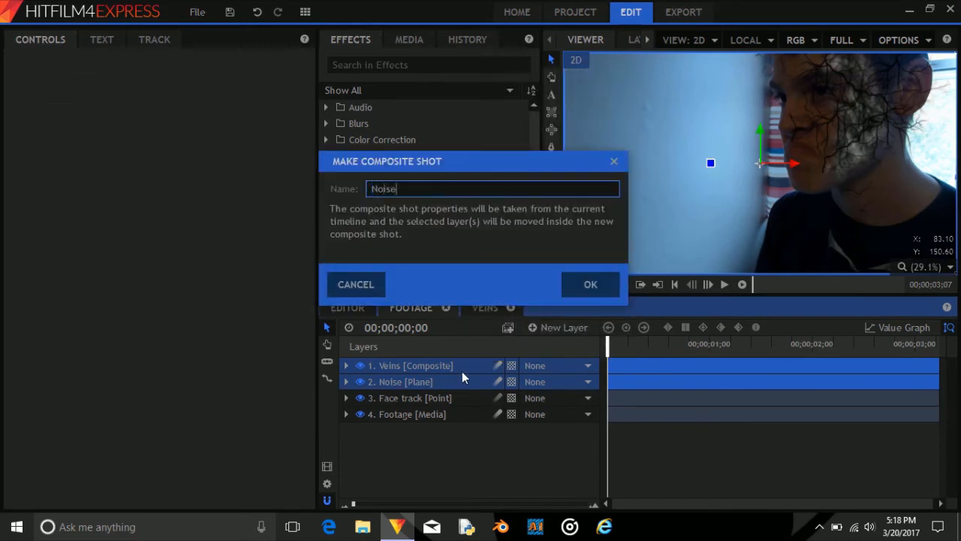
{"action": "left_click", "coordinate": [609, 283]}
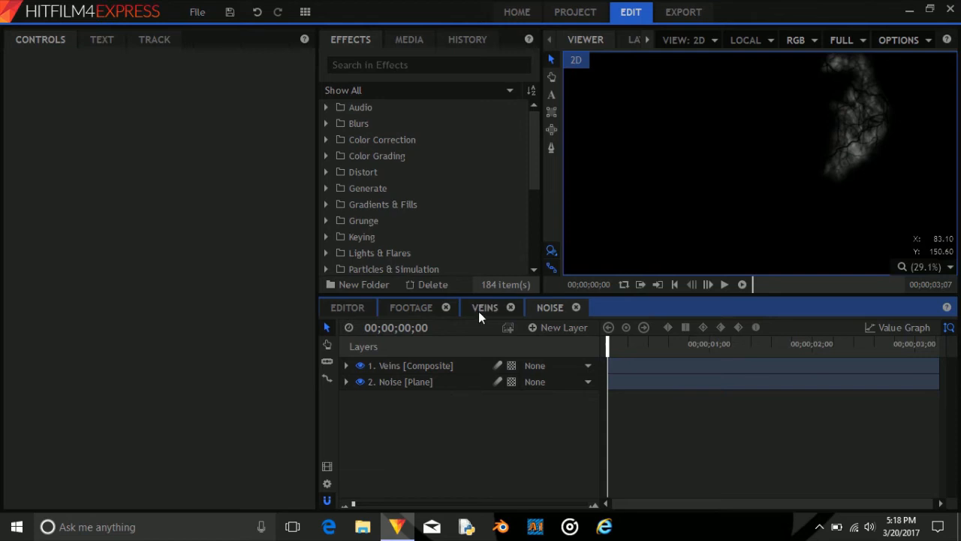
- Set the blend mode of the Noise composite layer to Color Dodge in the Footage timeline
{"action": "left_click", "coordinate": [417, 306]}
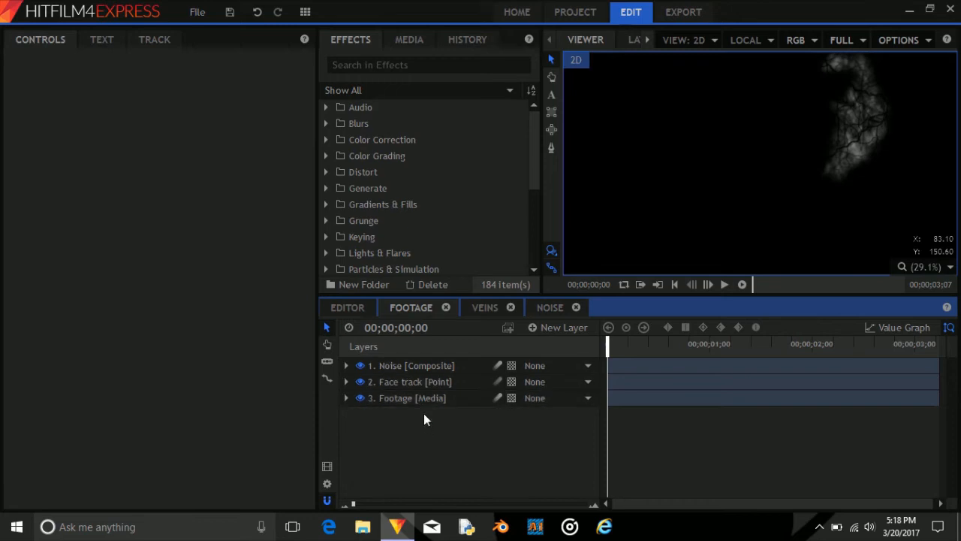
{"action": "left_click", "coordinate": [412, 365]}
{"action": "right_click", "coordinate": [412, 365]}
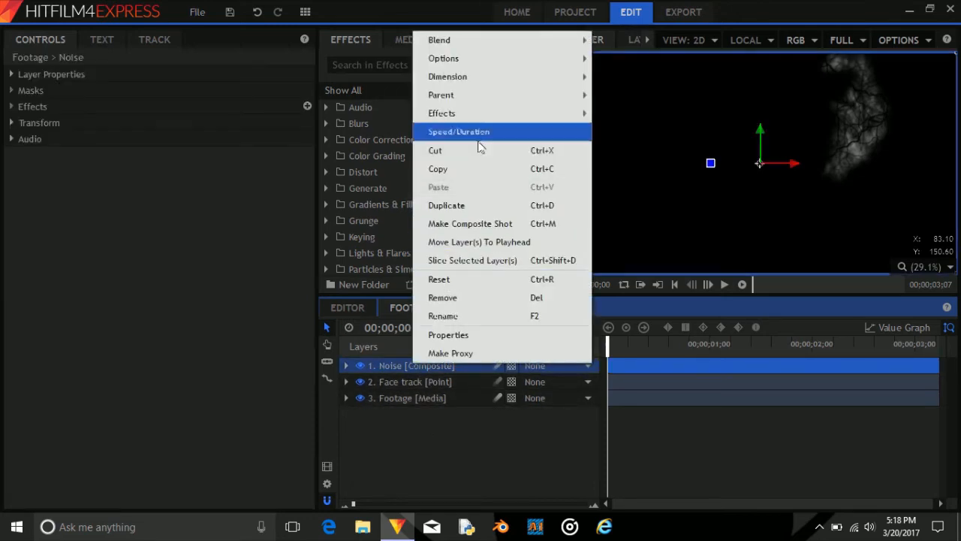
{"action": "mouse_move", "coordinate": [493, 42]}
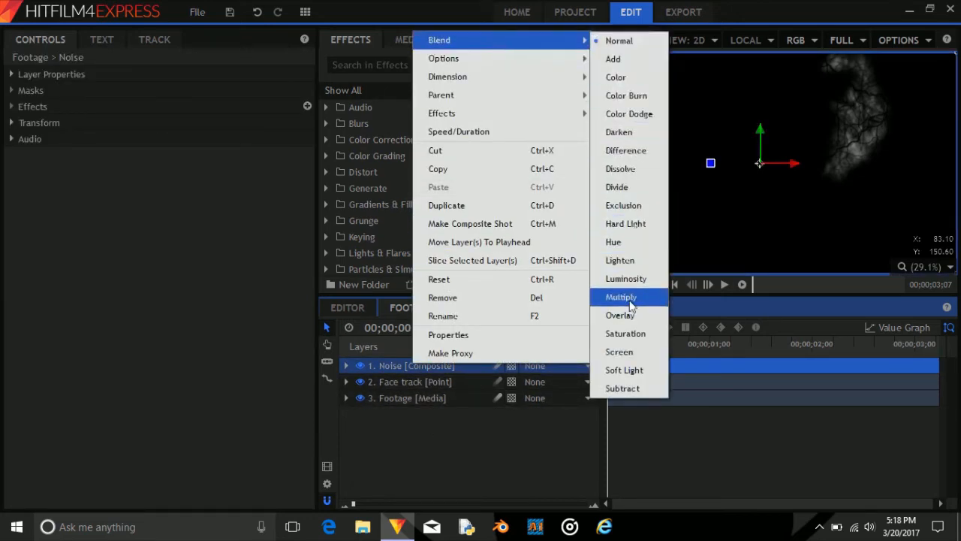
{"action": "left_click", "coordinate": [639, 121]}
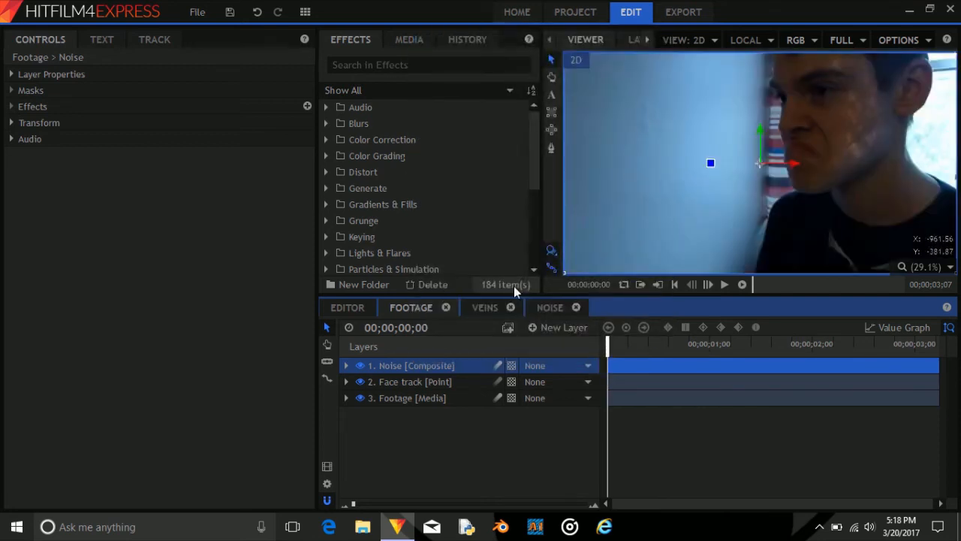
- Duplicate the Noise composite layer and set the upper copy's blend mode to Add
{"action": "right_click", "coordinate": [388, 368]}
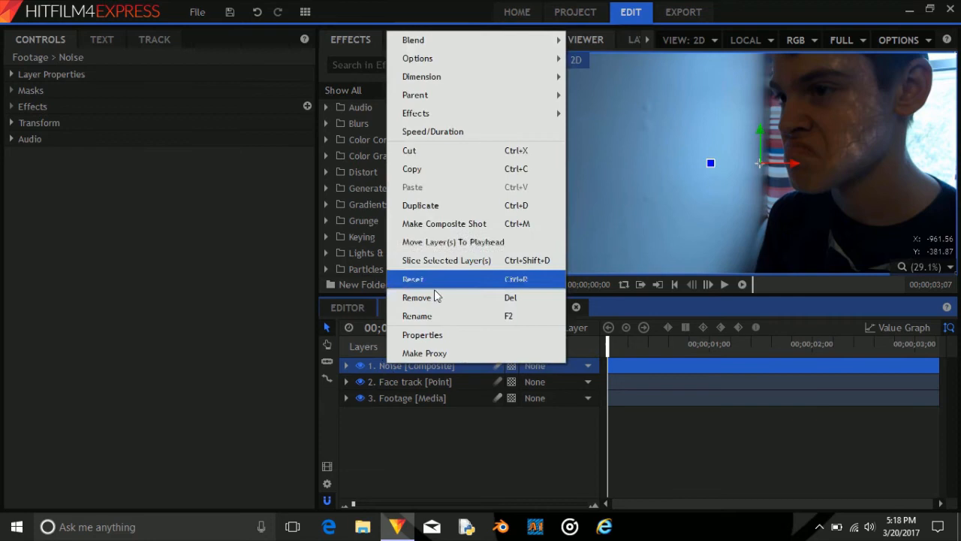
{"action": "left_click", "coordinate": [461, 213]}
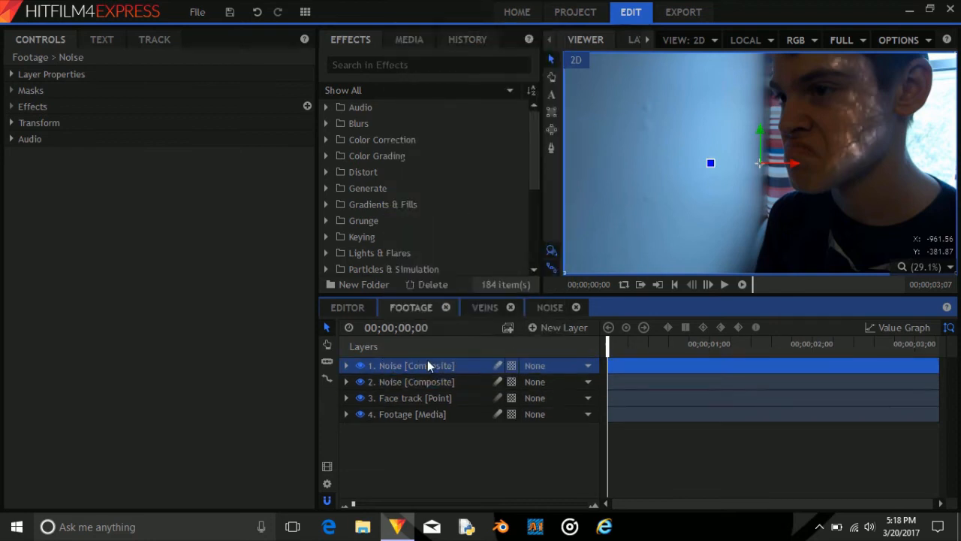
{"action": "right_click", "coordinate": [428, 367]}
{"action": "mouse_move", "coordinate": [593, 45]}
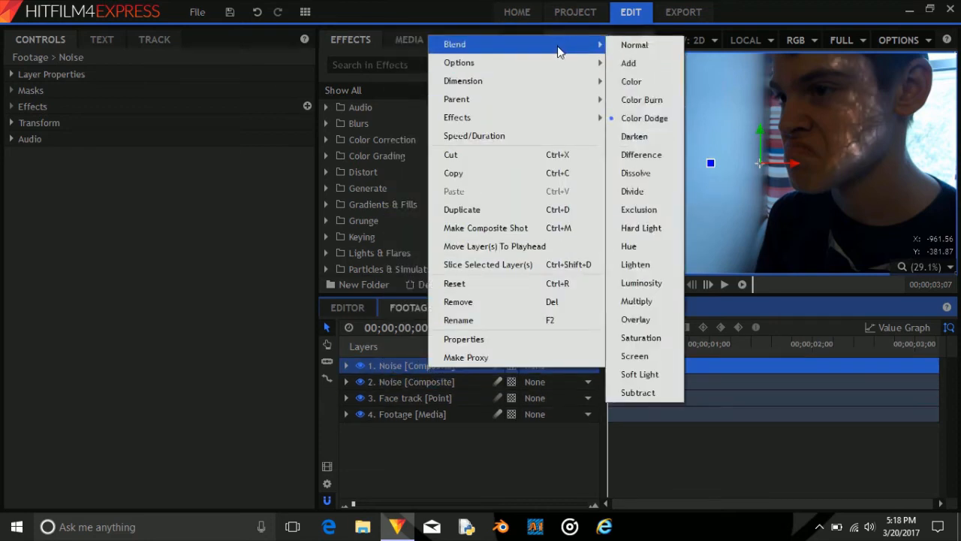
{"action": "left_click", "coordinate": [628, 63]}
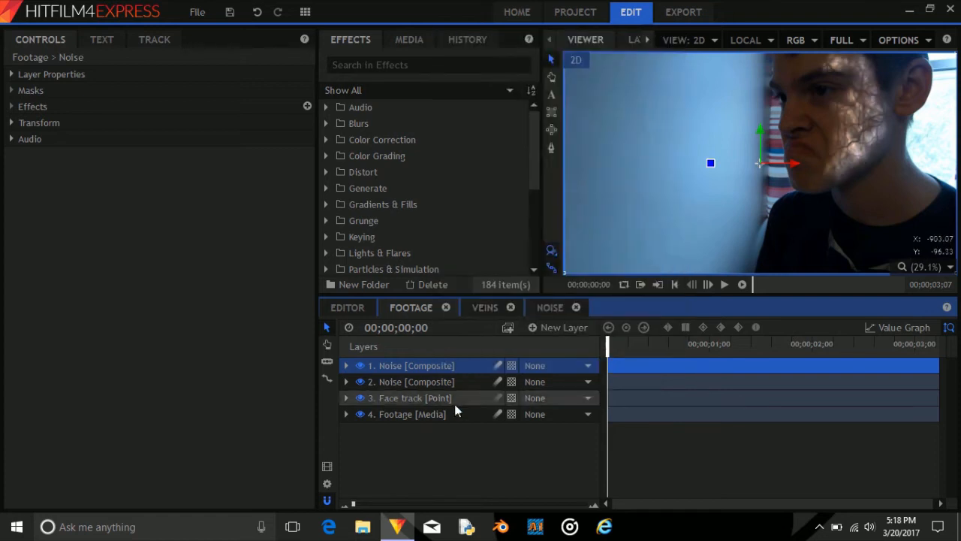
{"action": "left_click", "coordinate": [444, 445]}
- Apply the Curves effect to the upper Noise composite layer and expand its settings
{"action": "left_click", "coordinate": [439, 364]}
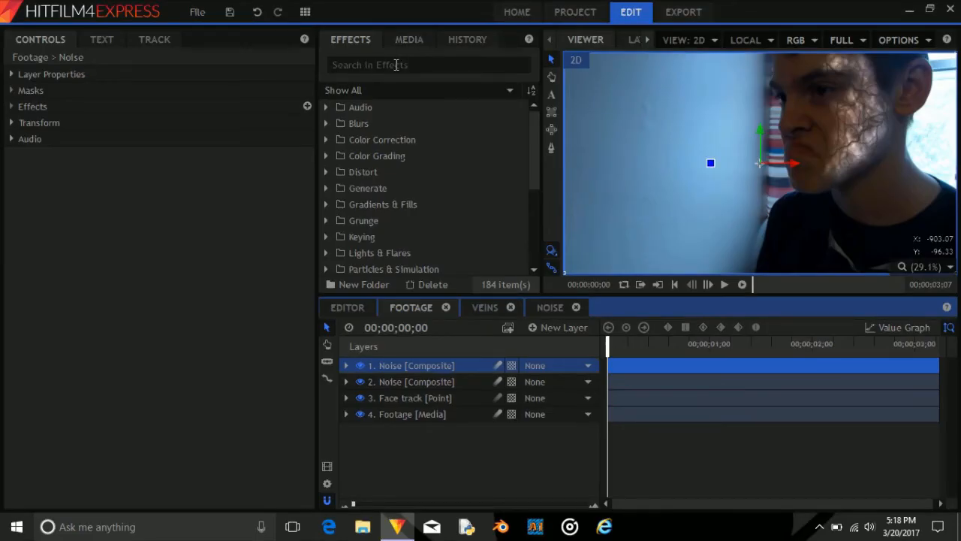
{"action": "left_click", "coordinate": [396, 65]}
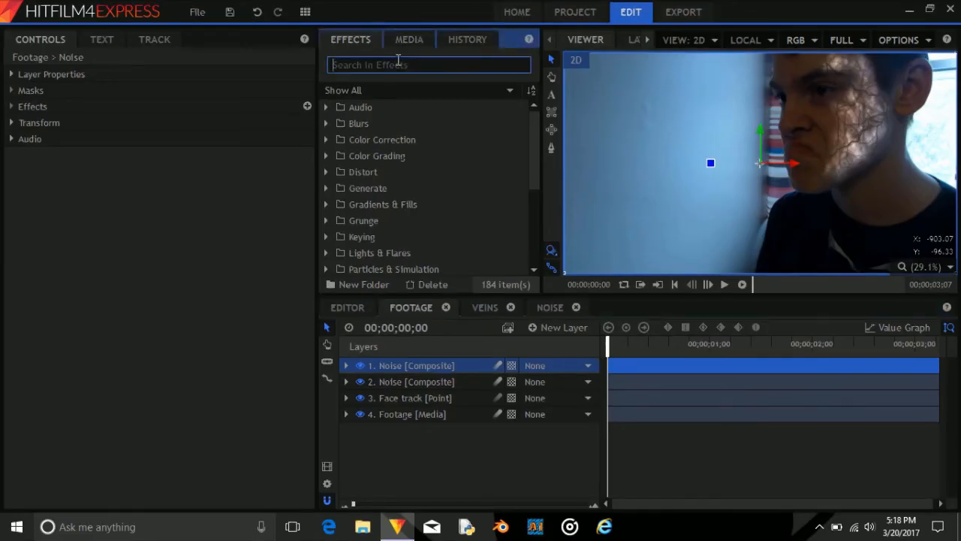
{"action": "type", "text": "cur"}
{"action": "left_click_drag", "start_coordinate": [431, 124], "coordinate": [47, 107]}
{"action": "left_click", "coordinate": [25, 123]}
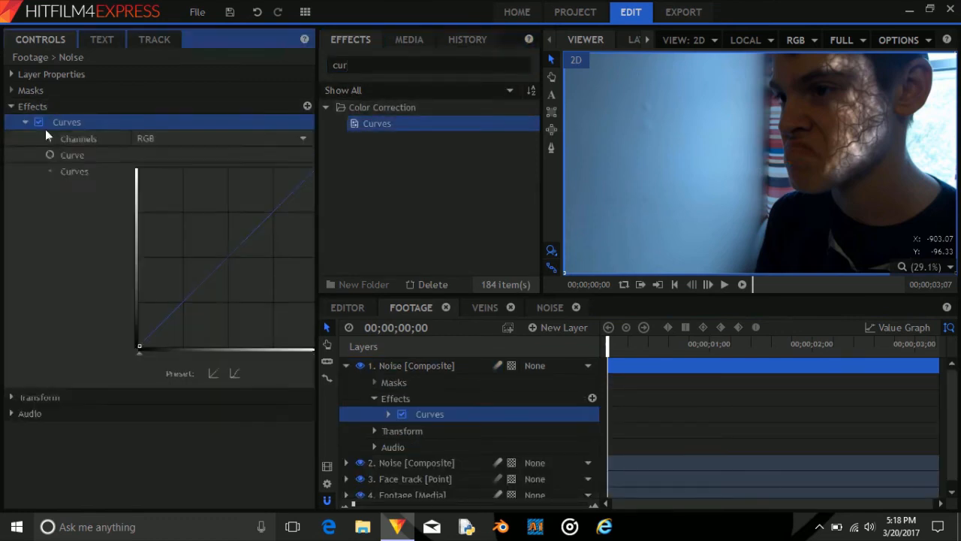
- Raise the Red channel curve with one point above the diagonal in the lower midtones
{"action": "left_click", "coordinate": [178, 141]}
{"action": "left_click", "coordinate": [187, 168]}
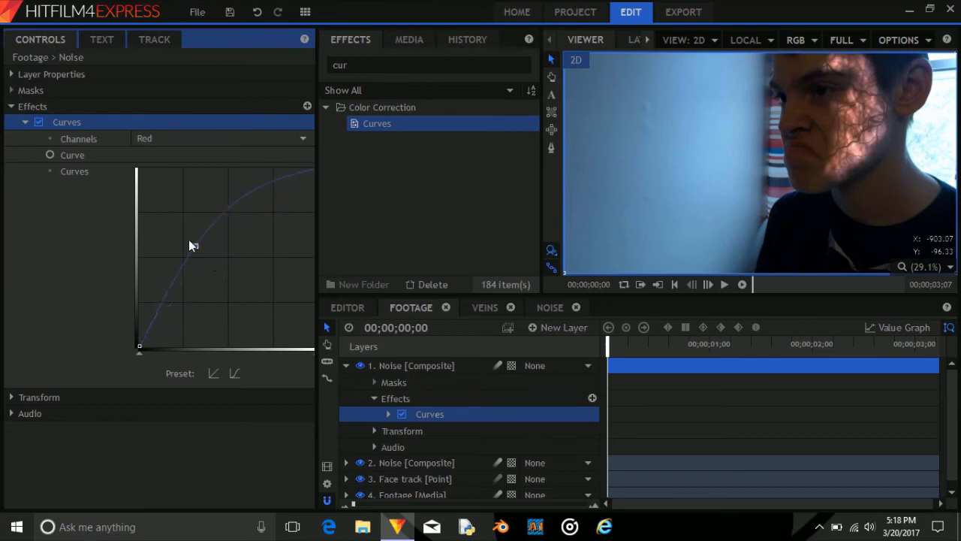
{"action": "left_click", "coordinate": [189, 239]}
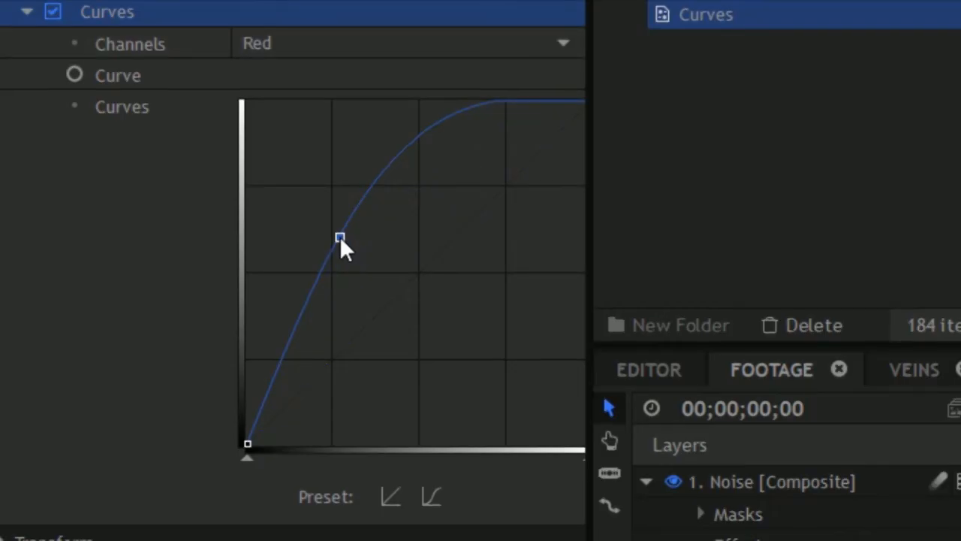
{"action": "mouse_move", "coordinate": [339, 236]}
{"action": "left_mouse_down"}
{"action": "mouse_move", "coordinate": [341, 271]}
{"action": "mouse_move", "coordinate": [360, 254]}
{"action": "mouse_move", "coordinate": [353, 247]}
{"action": "left_mouse_up"}
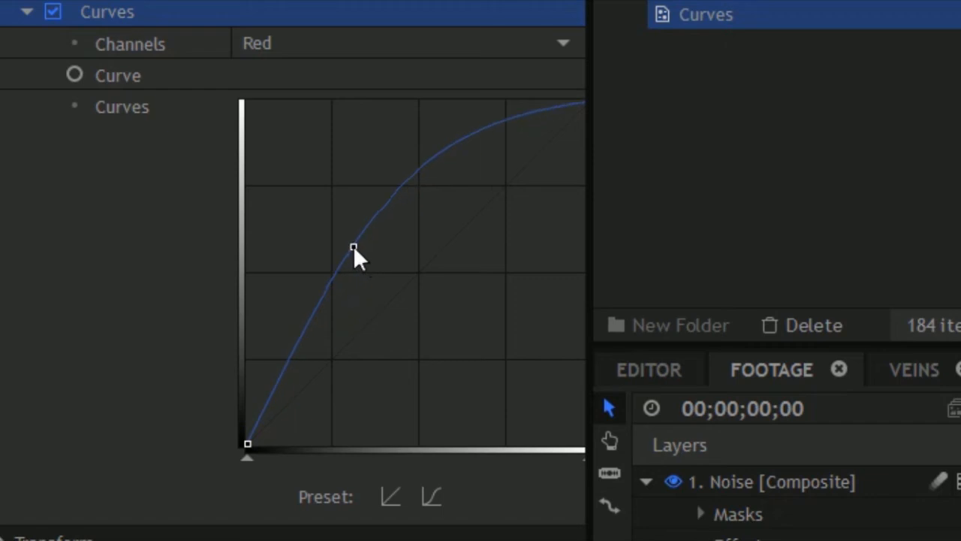
- Shape the Green channel curve with a raised midtone point and a shadow point near the diagonal
{"action": "left_click", "coordinate": [372, 50]}
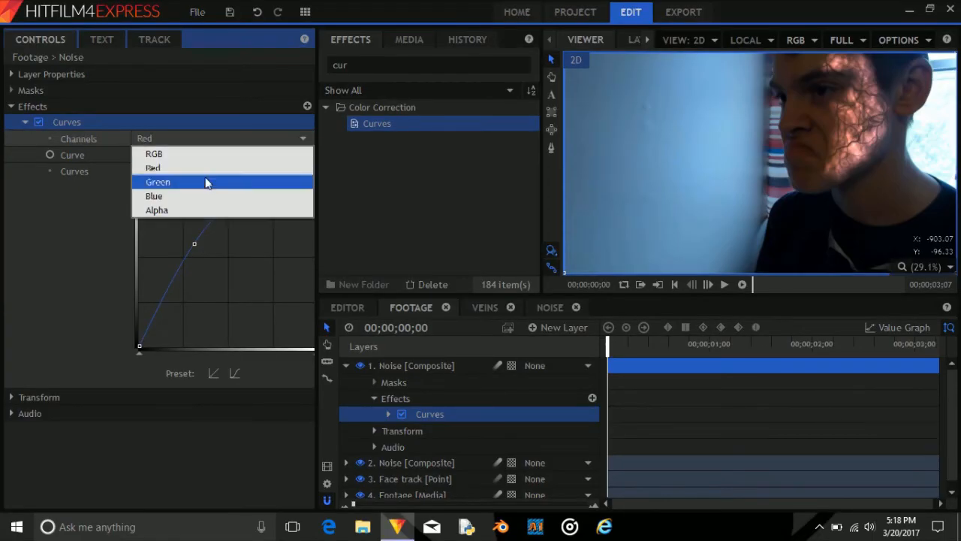
{"action": "left_click", "coordinate": [207, 183]}
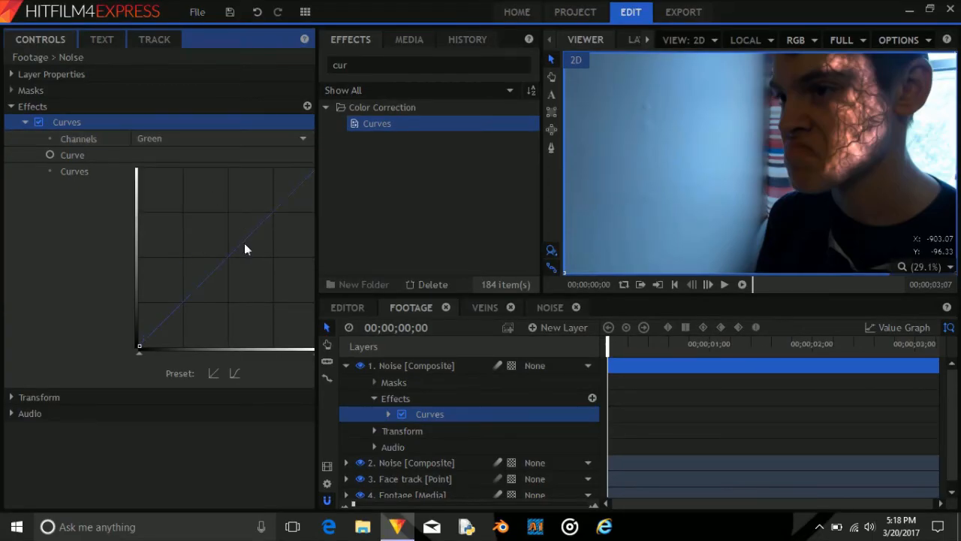
{"action": "left_click_drag", "start_coordinate": [233, 229], "coordinate": [223, 219]}
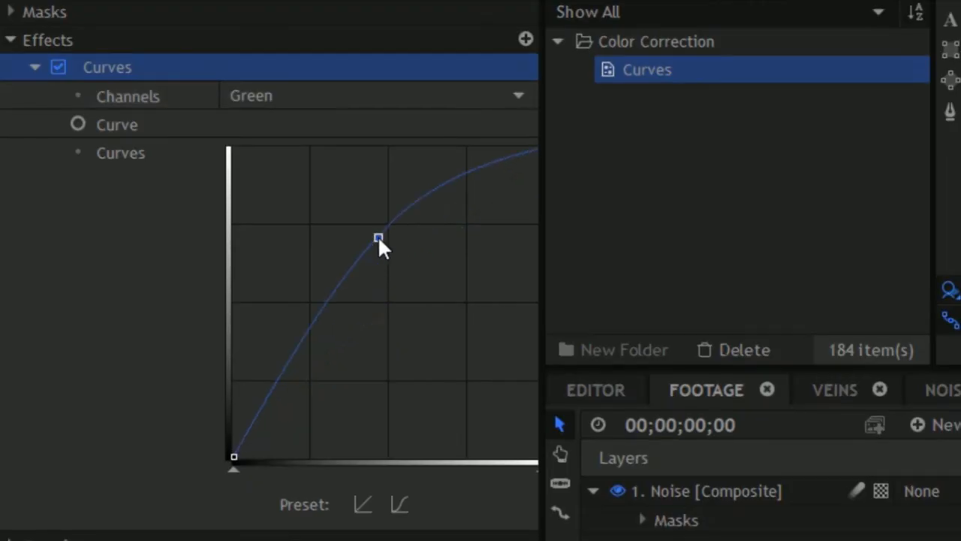
{"action": "left_click_drag", "start_coordinate": [288, 360], "coordinate": [312, 377]}
{"action": "left_click_drag", "start_coordinate": [378, 238], "coordinate": [370, 259]}
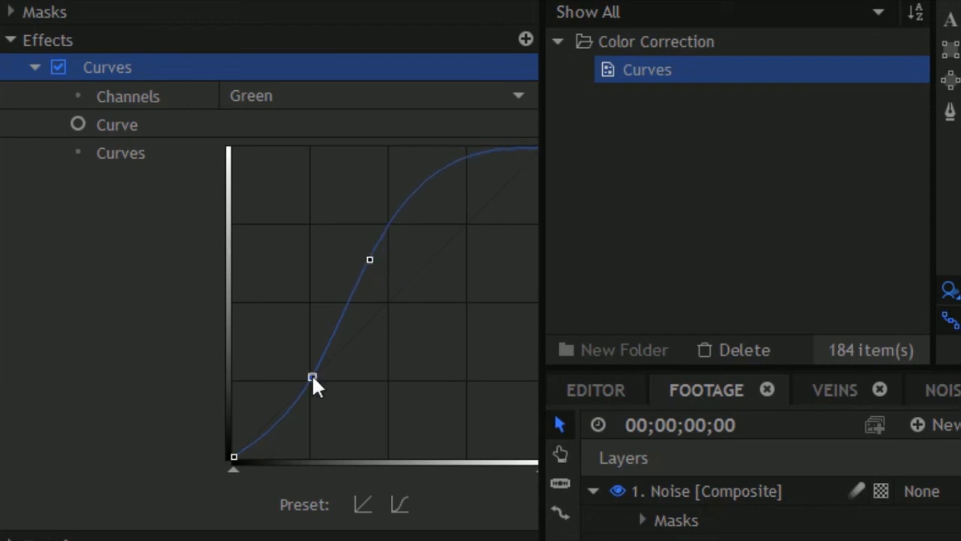
- Pull the Green curve's midtone point slightly below the diagonal, keep the shadow point near it, and switch the Curves effect to another channel
{"action": "mouse_move", "coordinate": [312, 377]}
{"action": "left_mouse_down"}
{"action": "mouse_move", "coordinate": [323, 399]}
{"action": "mouse_move", "coordinate": [320, 379]}
{"action": "left_mouse_up"}
{"action": "left_click_drag", "start_coordinate": [369, 259], "coordinate": [390, 333]}
{"action": "left_click", "coordinate": [373, 95]}
{"action": "left_click", "coordinate": [369, 195]}
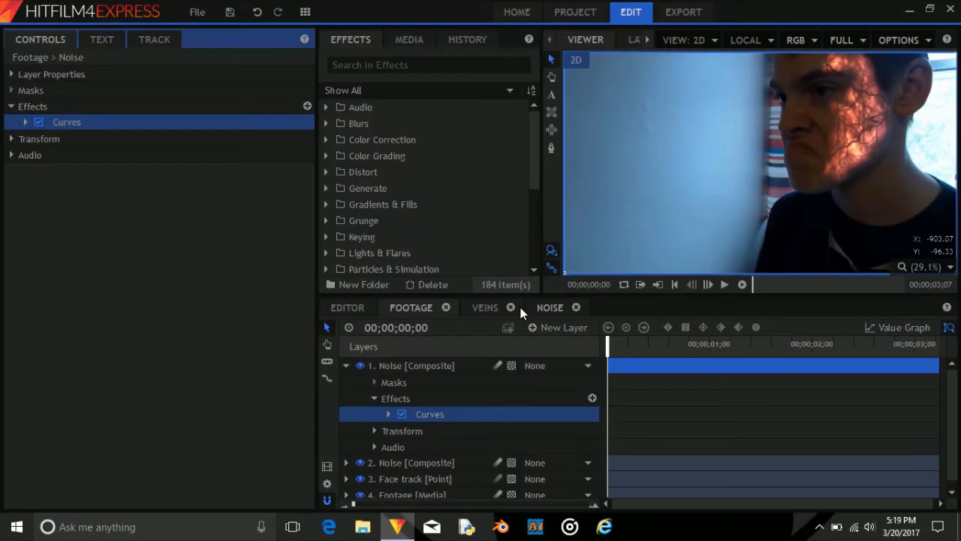
- Open the Noise composite and select the Fractal Noise effect on the Noise plane so its control points are editable
{"action": "left_click", "coordinate": [525, 308]}
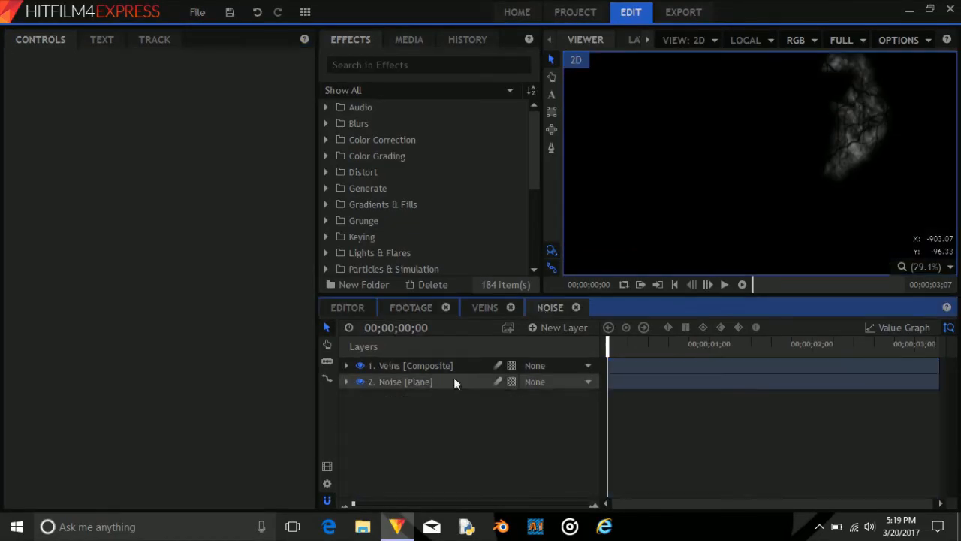
{"action": "left_click", "coordinate": [430, 365]}
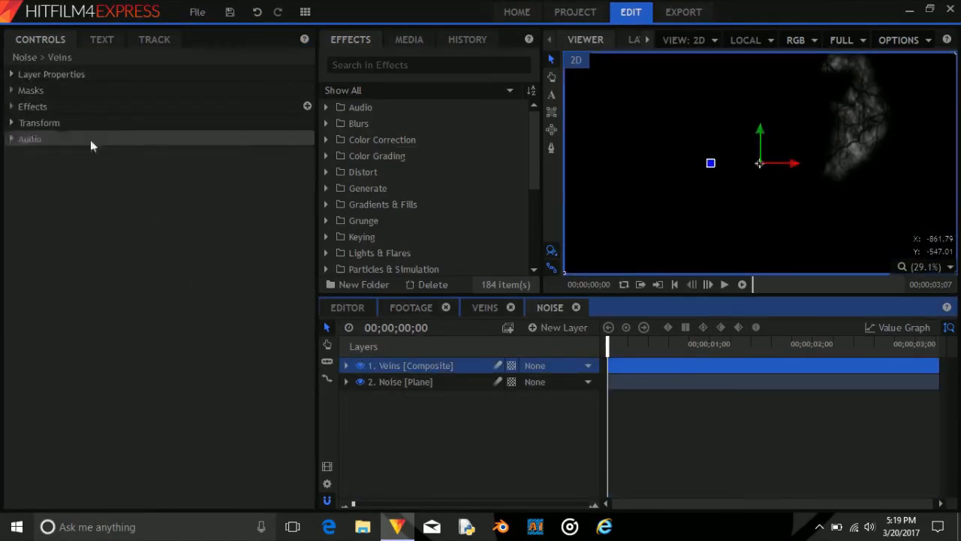
{"action": "left_click", "coordinate": [13, 123]}
{"action": "left_click", "coordinate": [398, 382]}
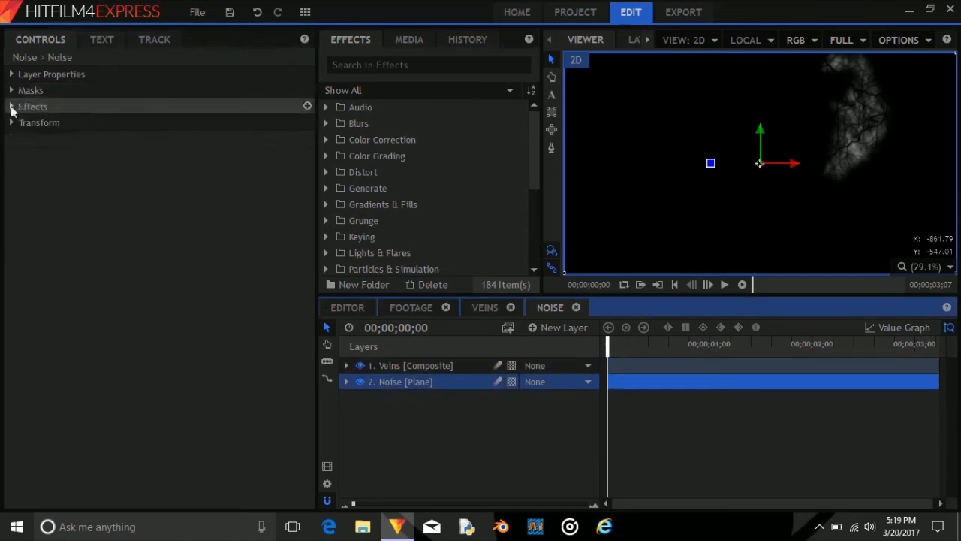
{"action": "left_click", "coordinate": [11, 105]}
{"action": "left_click", "coordinate": [108, 123]}
- Move the Fractal Noise offset point in the viewer to about 7.6, -12.5 to shift the noise detail
{"action": "scroll", "coordinate": [830, 123], "scroll_direction": "up", "scroll_amount": 1}
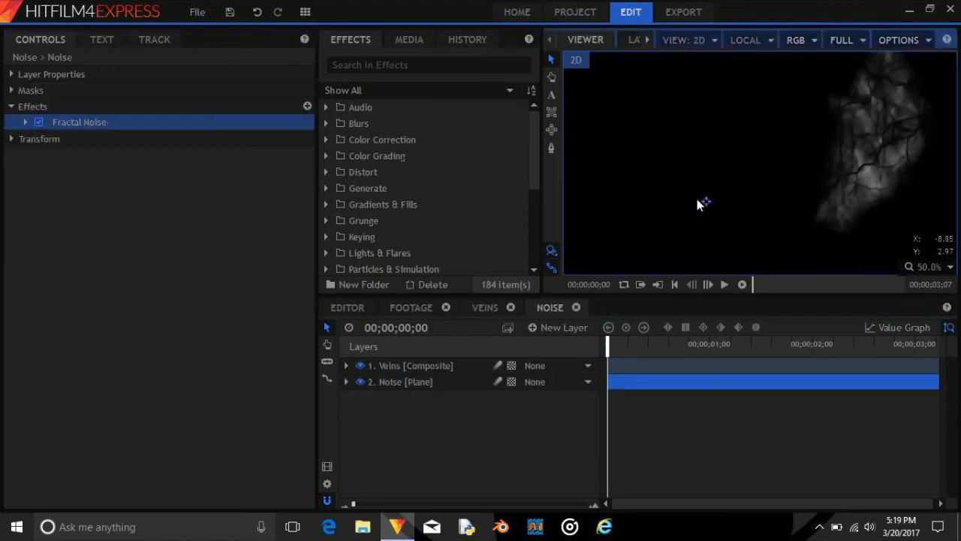
{"action": "scroll", "coordinate": [701, 203], "scroll_direction": "up", "scroll_amount": 1}
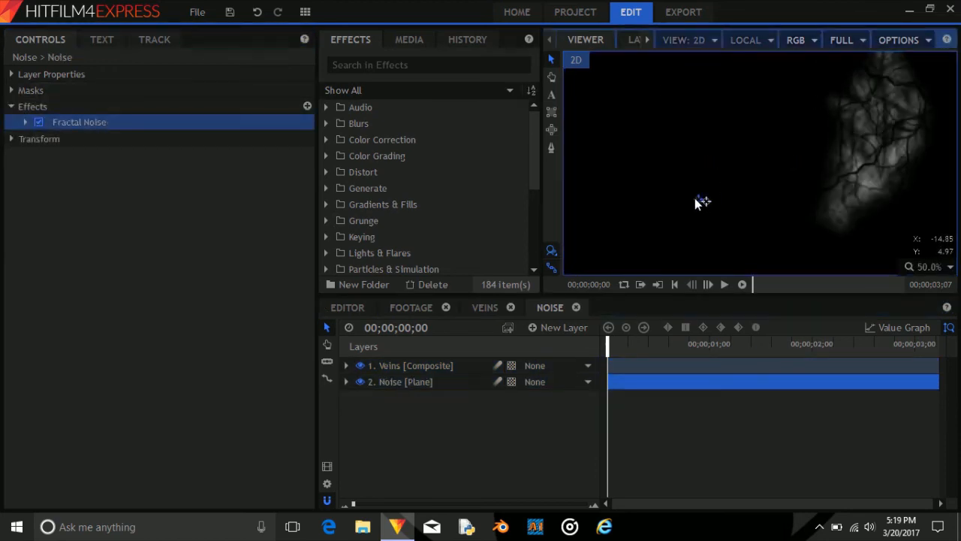
{"action": "left_click", "coordinate": [885, 147]}
{"action": "left_click_drag", "start_coordinate": [883, 148], "coordinate": [855, 165]}
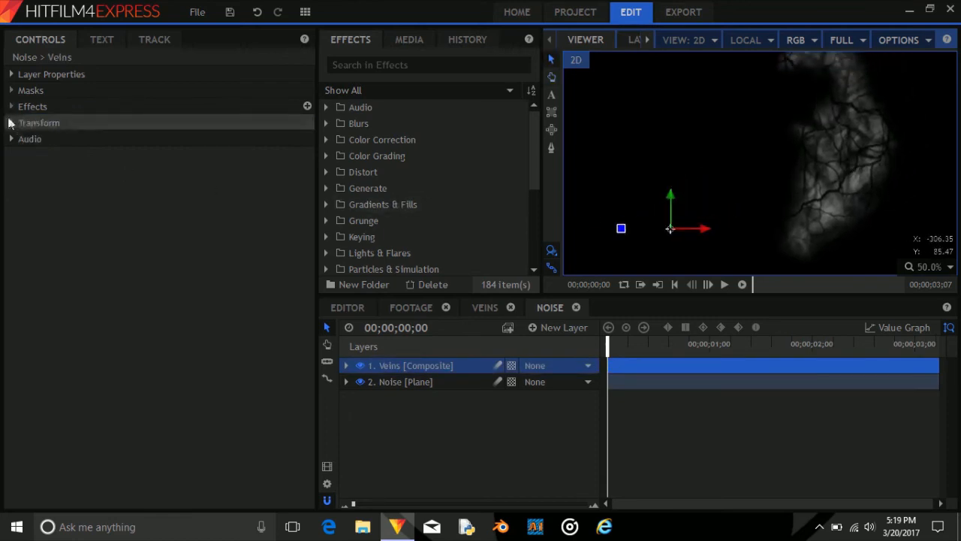
{"action": "left_click", "coordinate": [421, 382]}
{"action": "left_click", "coordinate": [90, 123]}
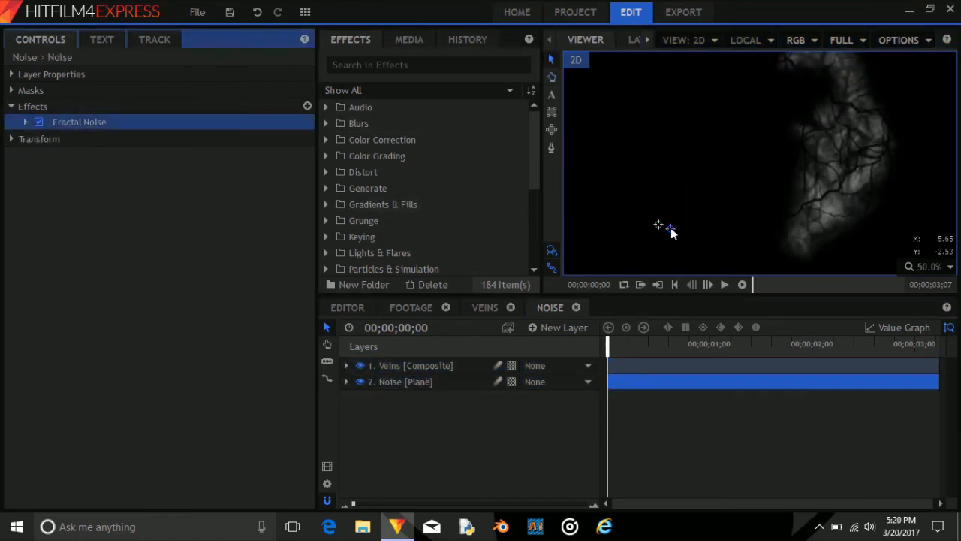
{"action": "mouse_move", "coordinate": [669, 228]}
{"action": "left_mouse_down"}
{"action": "mouse_move", "coordinate": [662, 222]}
{"action": "mouse_move", "coordinate": [674, 233]}
{"action": "left_mouse_up"}
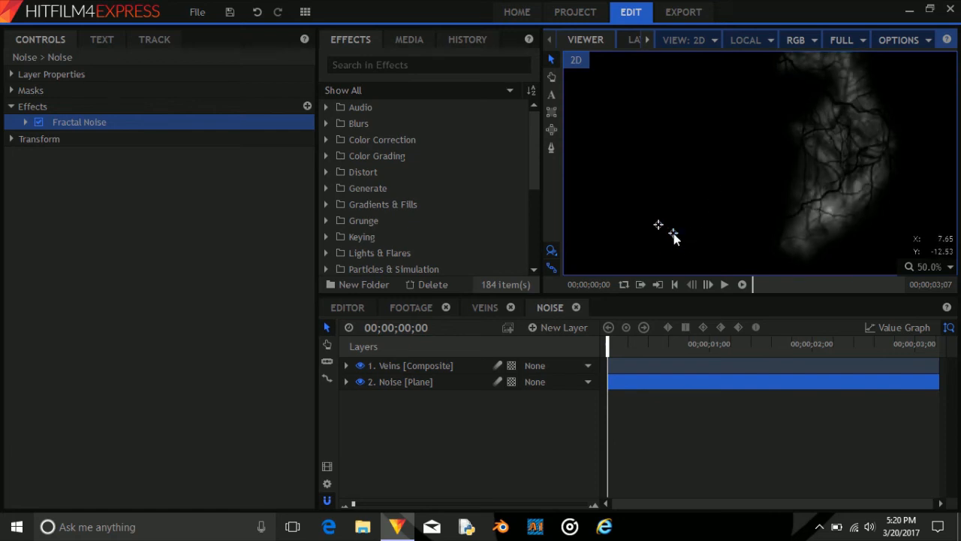
{"action": "left_click", "coordinate": [694, 185]}
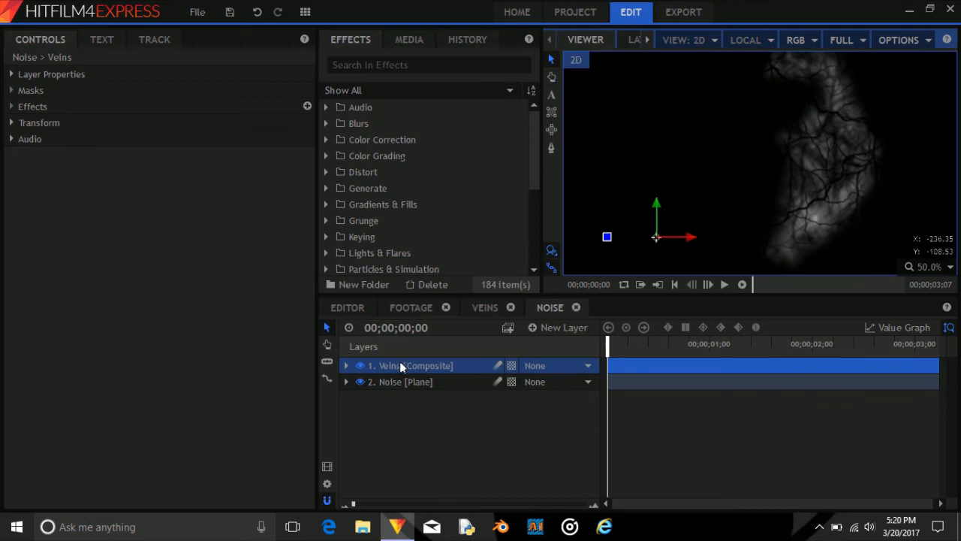
- Set the Transform scale of the Noise plane's Fractal Noise effect to 230 px
{"action": "left_click", "coordinate": [402, 381]}
{"action": "left_click", "coordinate": [25, 122]}
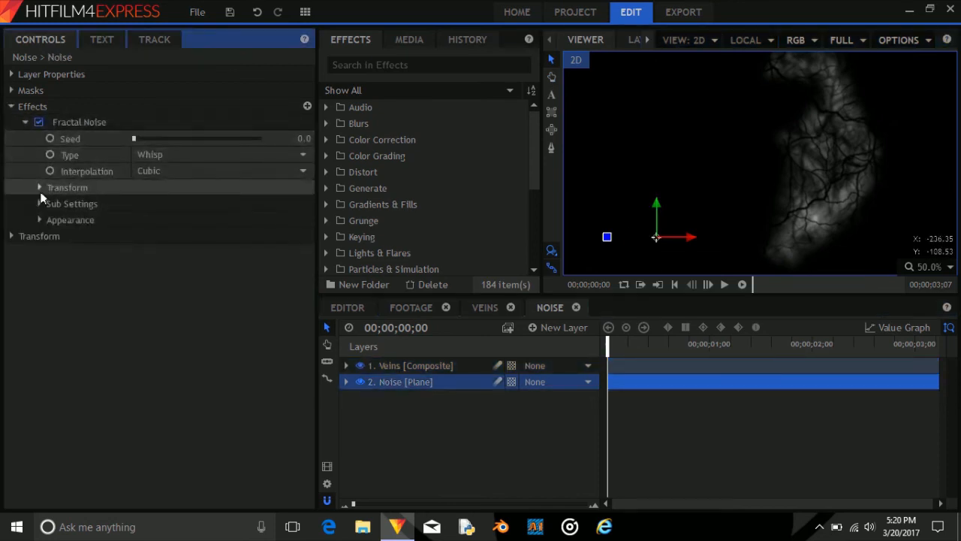
{"action": "left_click", "coordinate": [39, 187]}
{"action": "double_click", "coordinate": [293, 253]}
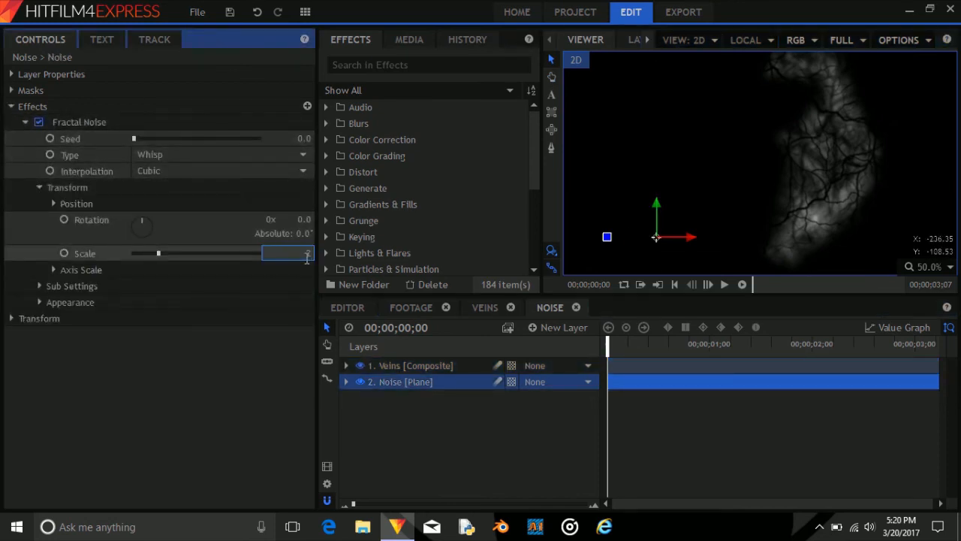
{"action": "type", "text": "230"}
{"action": "key", "text": "Return"}
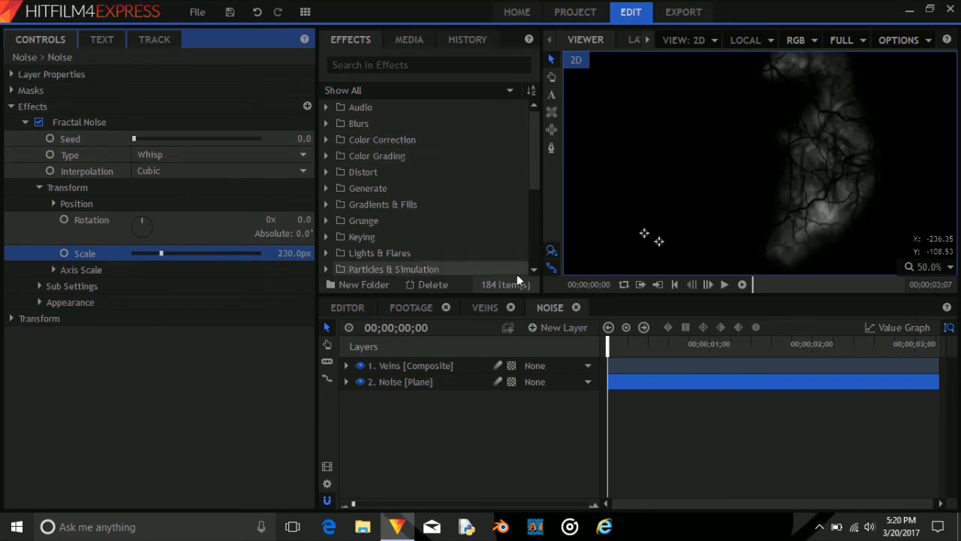
- Return to the Footage composite, collapse its top Noise composite layer and expand that layer's effects in the controls
{"action": "left_click", "coordinate": [444, 366]}
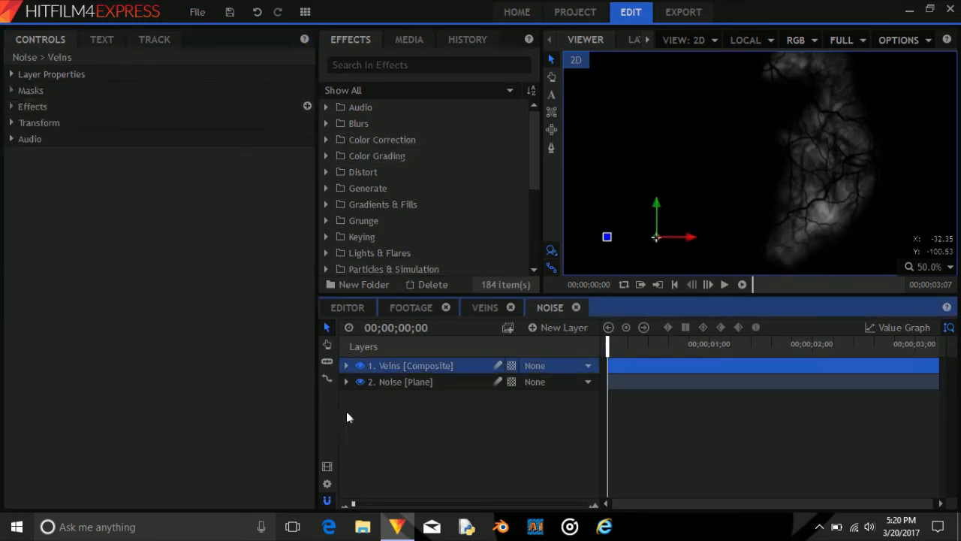
{"action": "left_click", "coordinate": [402, 382]}
{"action": "left_click", "coordinate": [75, 123]}
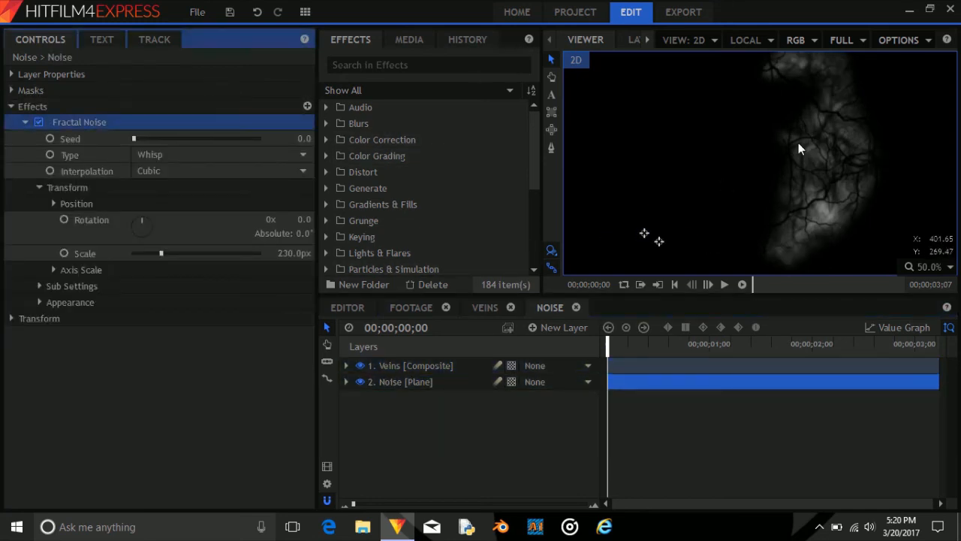
{"action": "scroll", "coordinate": [676, 219], "scroll_direction": "down", "scroll_amount": 1}
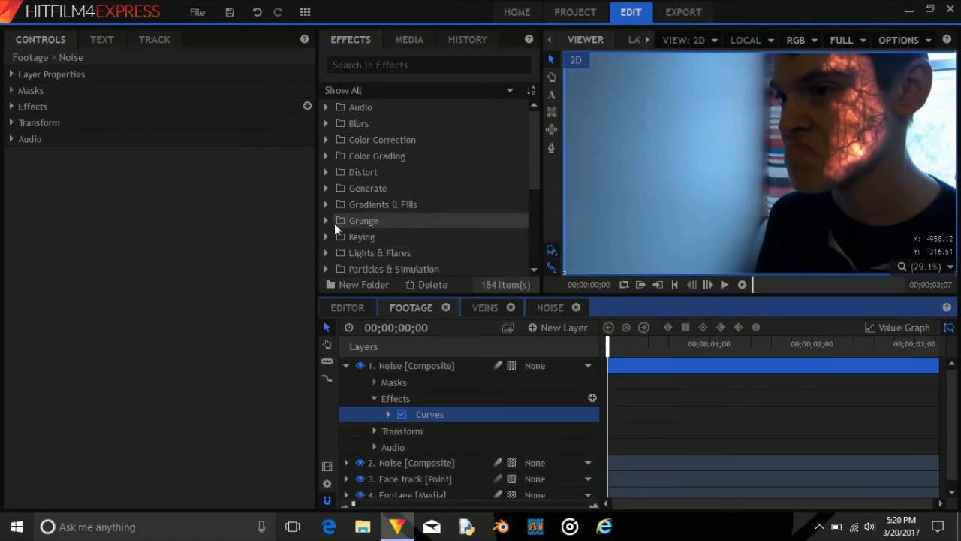
{"action": "left_click", "coordinate": [346, 366]}
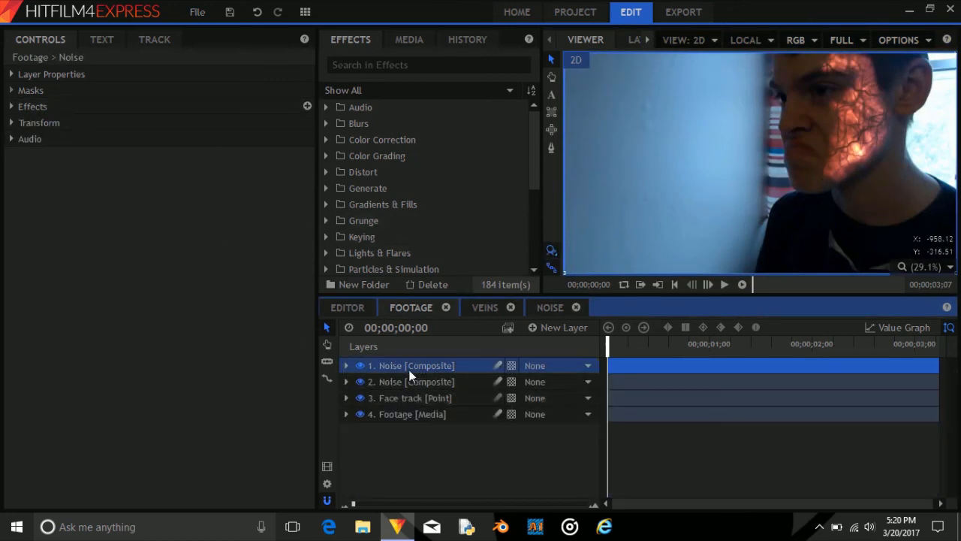
{"action": "left_click", "coordinate": [11, 106]}
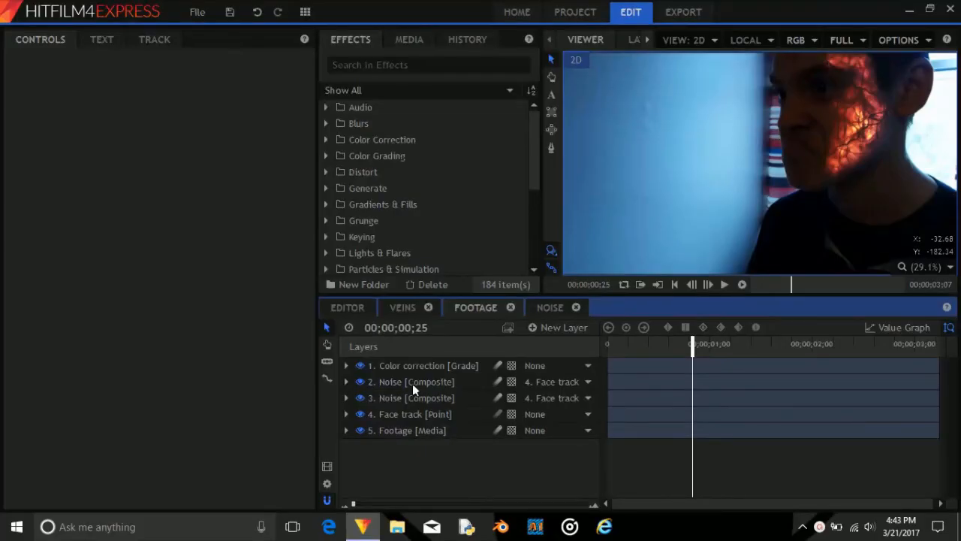
- Check the Transform opacity of the upper and lower Noise composite layers in the Footage composite
{"action": "left_click", "coordinate": [413, 384]}
{"action": "left_click", "coordinate": [11, 123]}
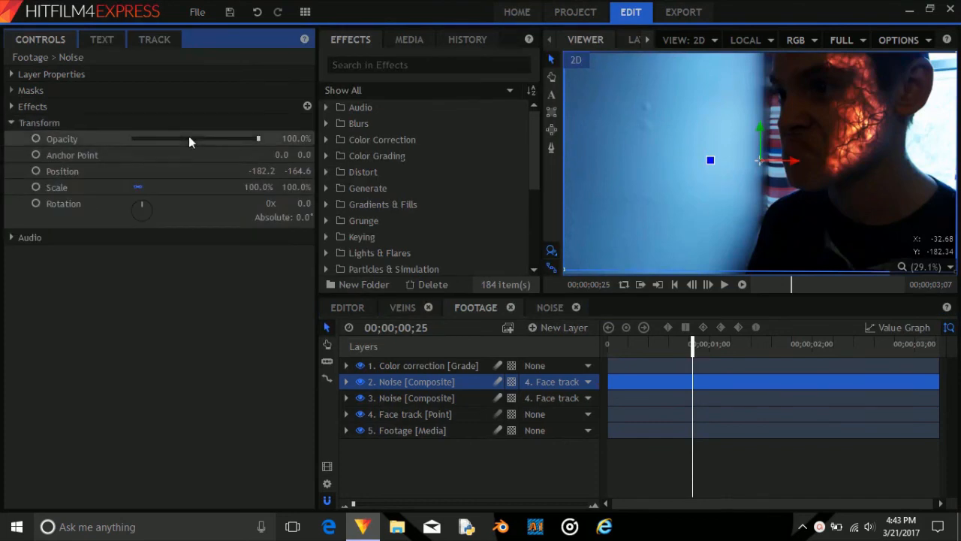
{"action": "left_click", "coordinate": [417, 398]}
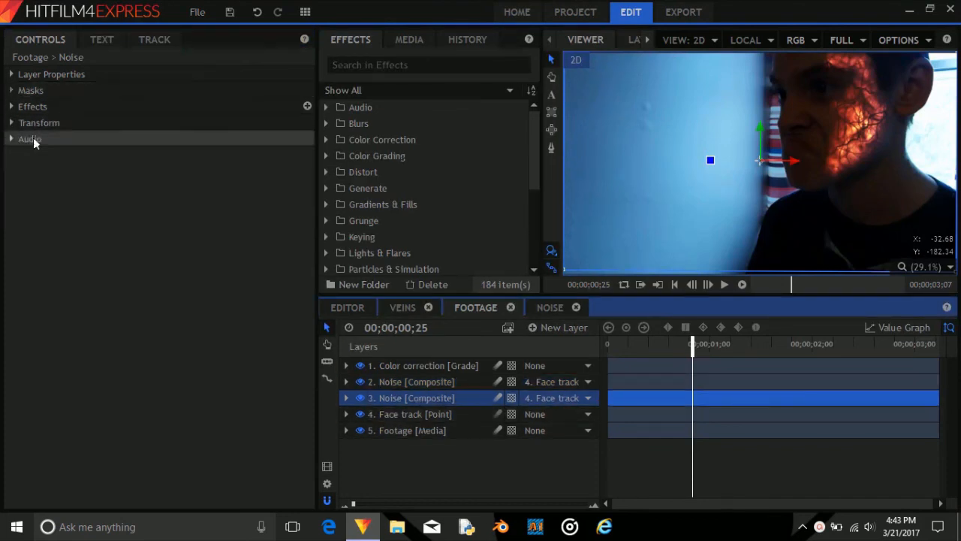
{"action": "left_click", "coordinate": [25, 125]}
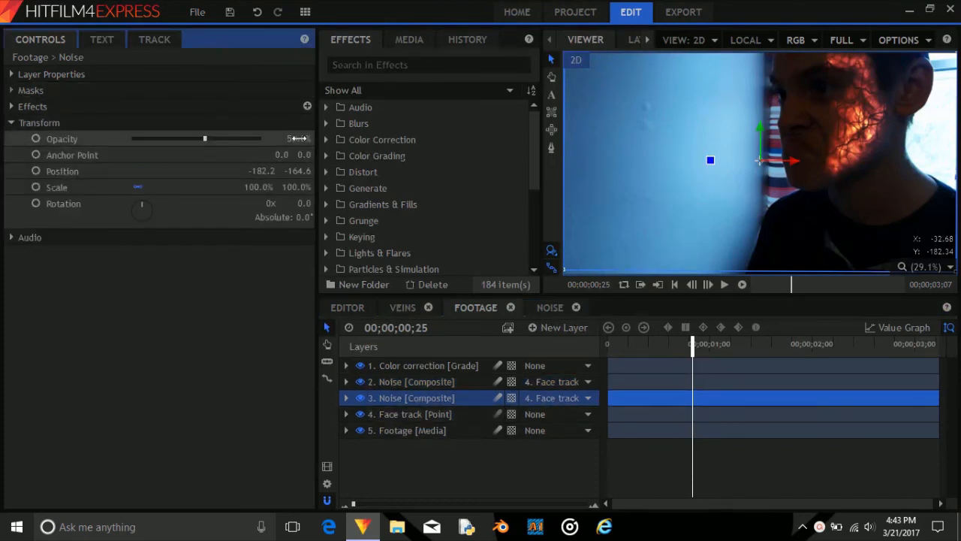
{"action": "left_click", "coordinate": [297, 138]}
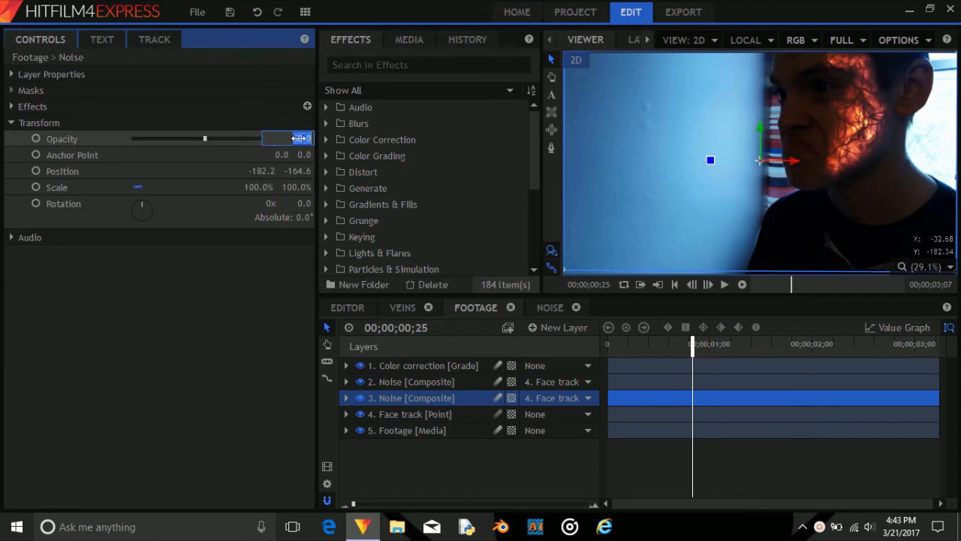
{"action": "left_click", "coordinate": [263, 310]}
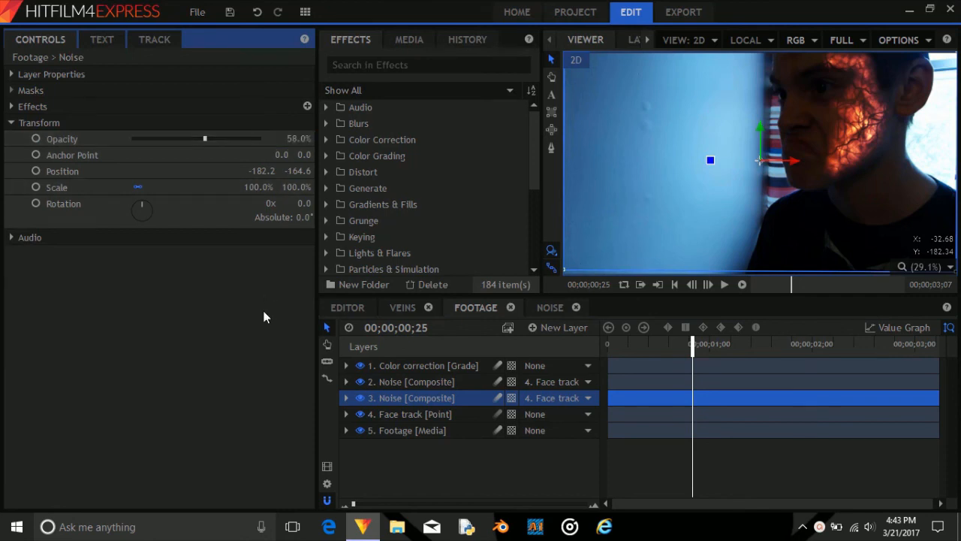
- In the Noise composite, keyframe the Fractal Noise Sub Settings Offset at 00;00;00;00 and change the offset at 00;00;03;06
{"action": "left_click", "coordinate": [541, 312]}
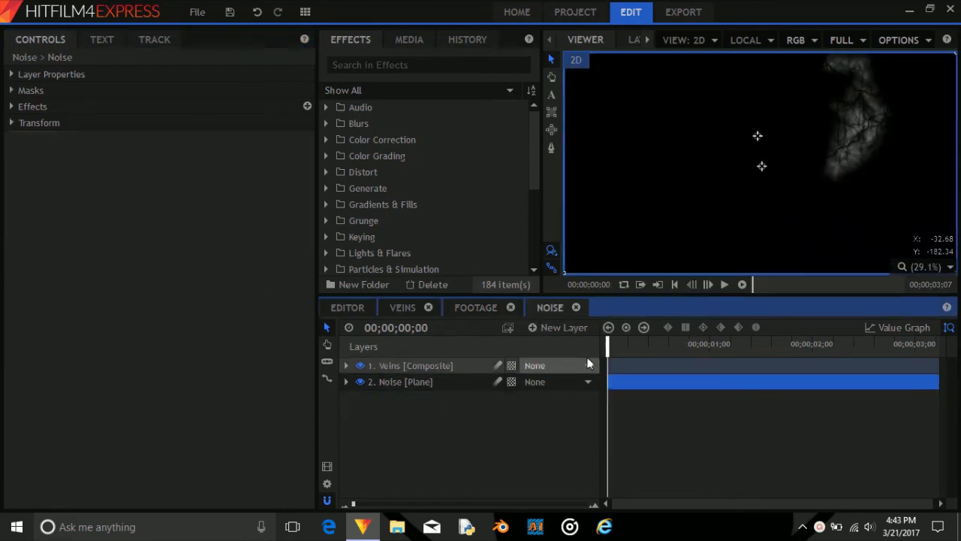
{"action": "left_click", "coordinate": [431, 381]}
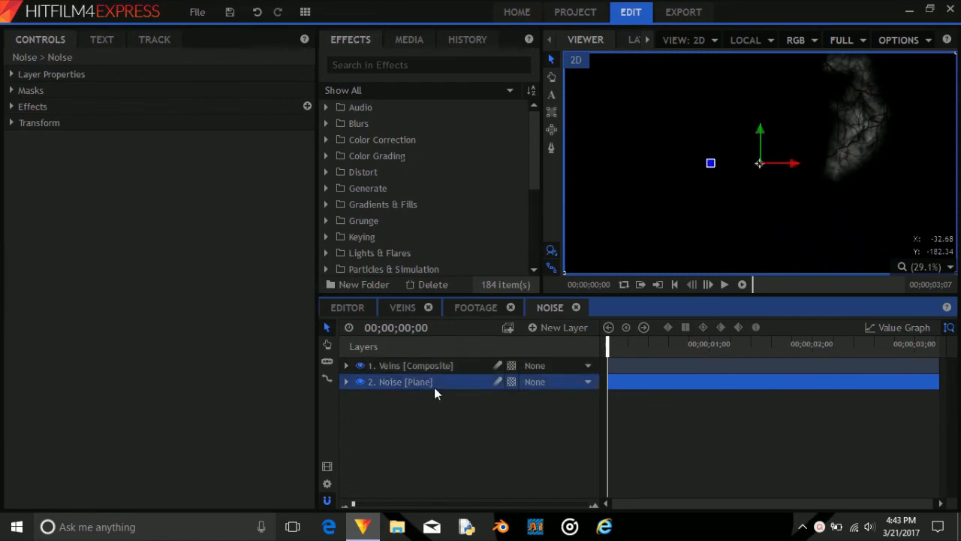
{"action": "left_click", "coordinate": [11, 107]}
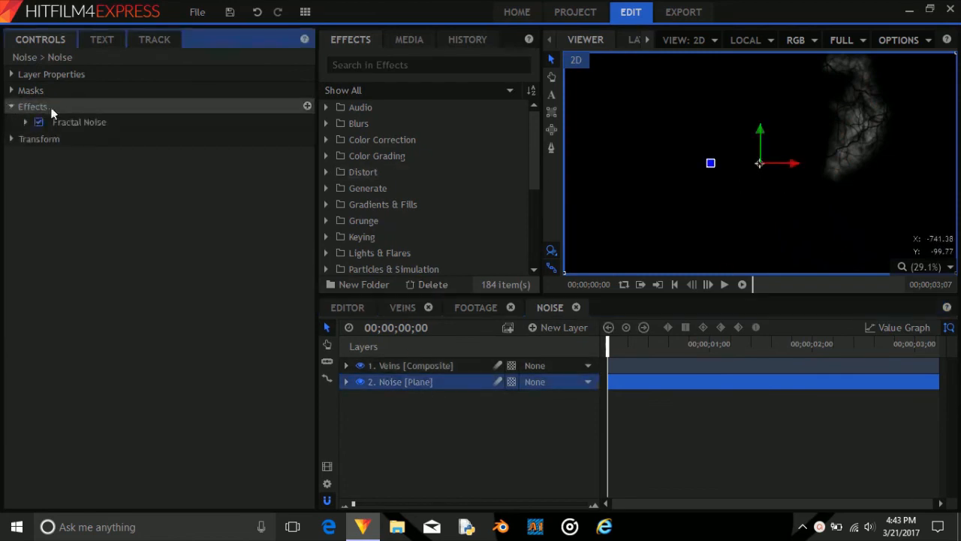
{"action": "left_click", "coordinate": [26, 123]}
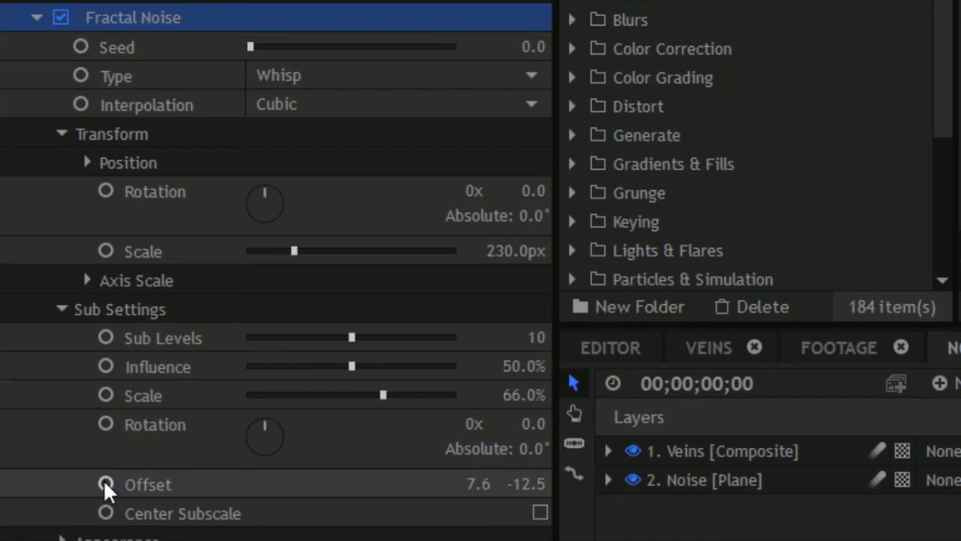
{"action": "left_click", "coordinate": [104, 482]}
{"action": "left_click_drag", "start_coordinate": [930, 344], "coordinate": [941, 329]}
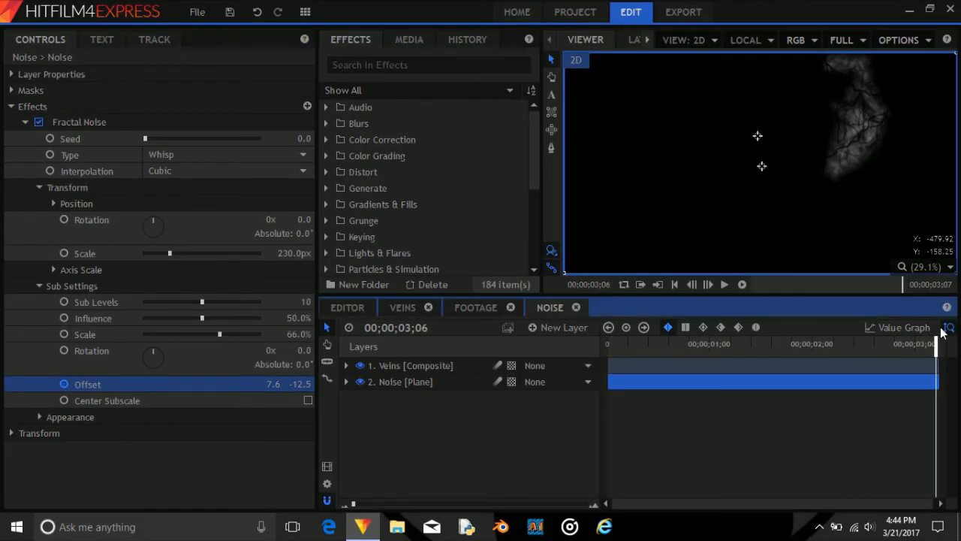
{"action": "left_click", "coordinate": [299, 384]}
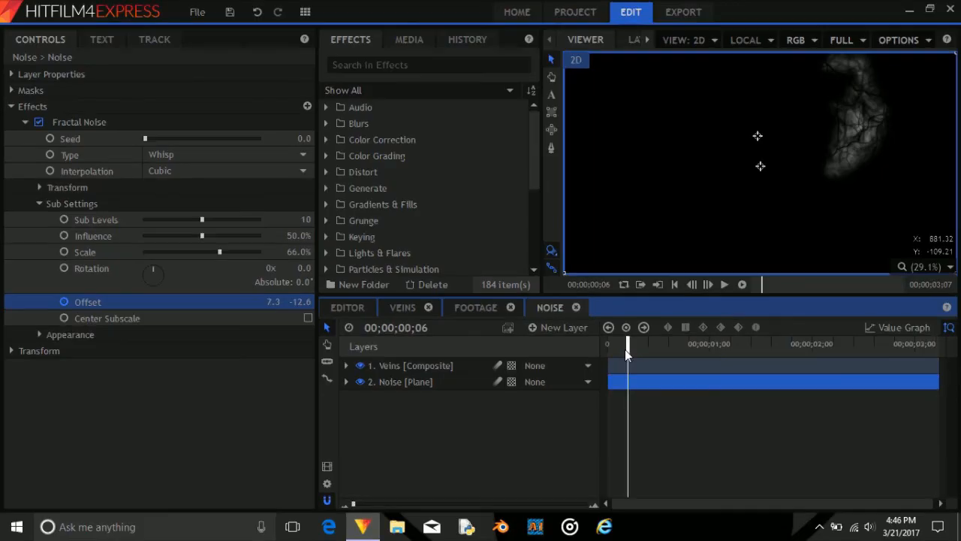
- Return to the first frame of the Noise composite and start a RAM preview of the animated noise
{"action": "left_click", "coordinate": [625, 349]}
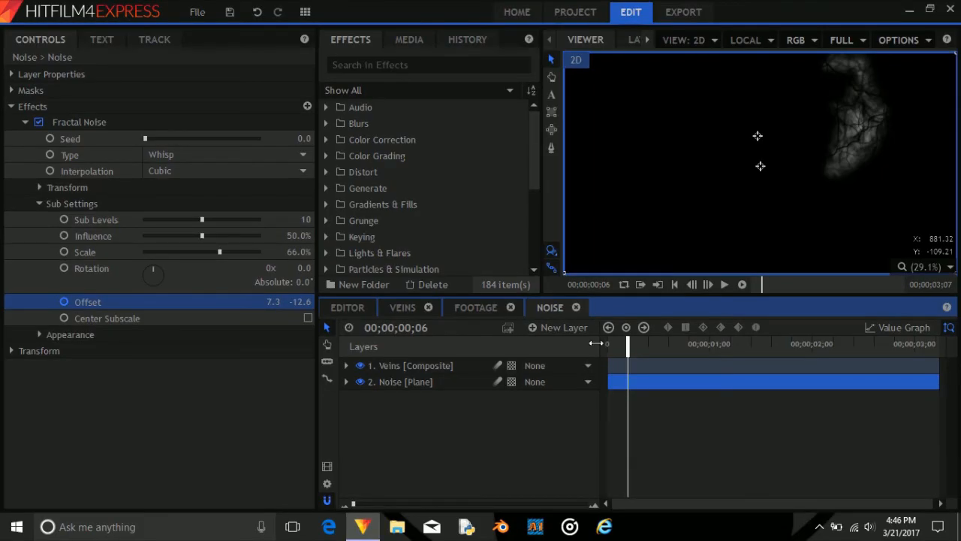
{"action": "left_click_drag", "start_coordinate": [625, 344], "coordinate": [587, 343]}
{"action": "left_click", "coordinate": [745, 287]}
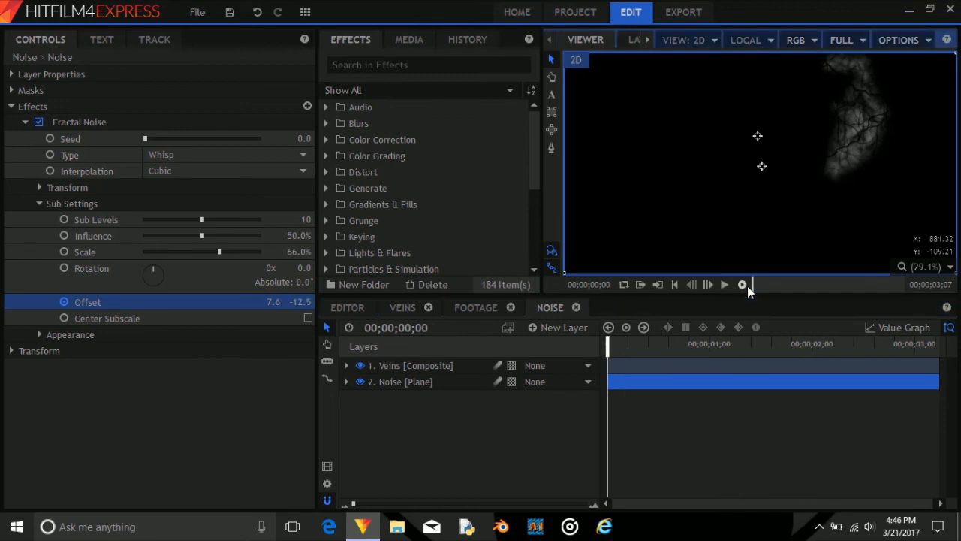